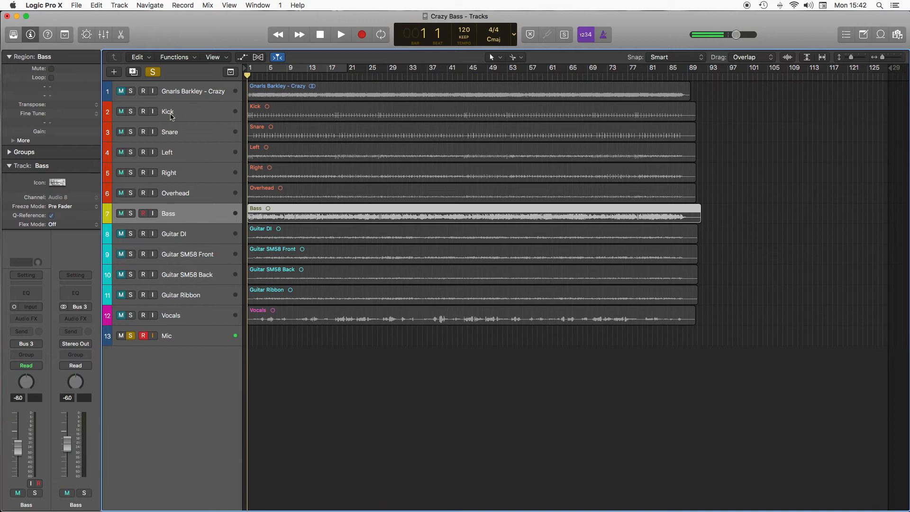
pyautogui.click(76, 5)
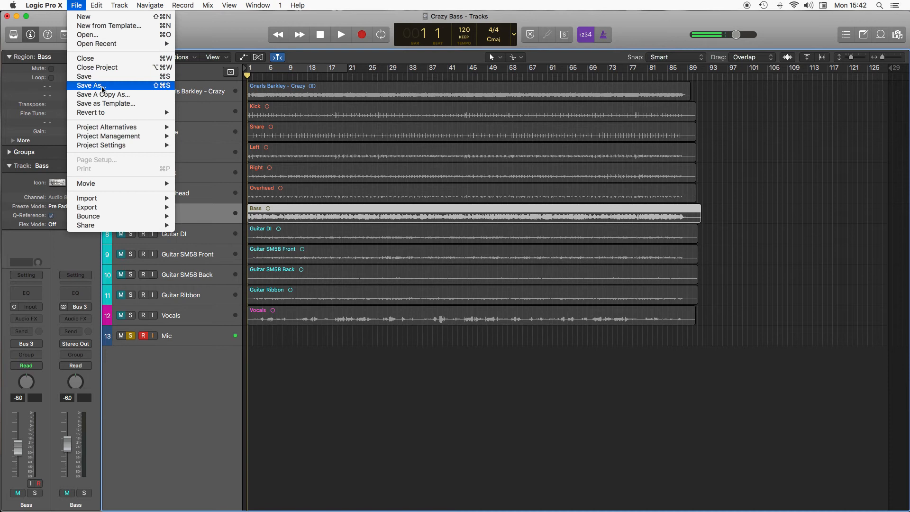
pyautogui.click(199, 40)
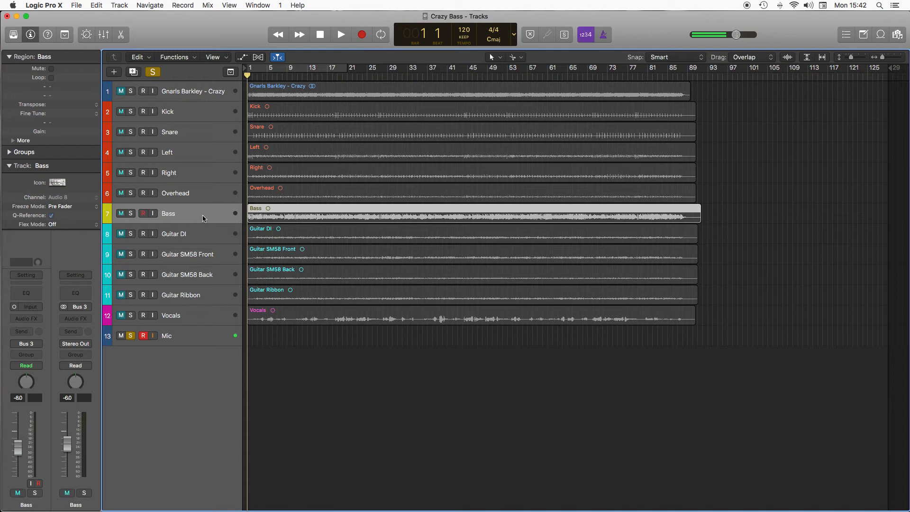
# Solo the Bass track and add a track with duplicate settings below it, named Bass Dist.
pyautogui.click(132, 217)
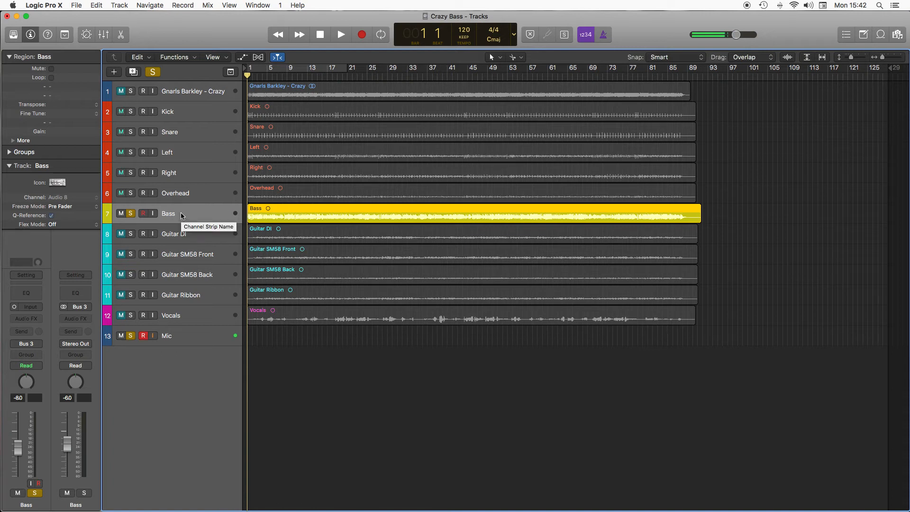
pyautogui.click(132, 73)
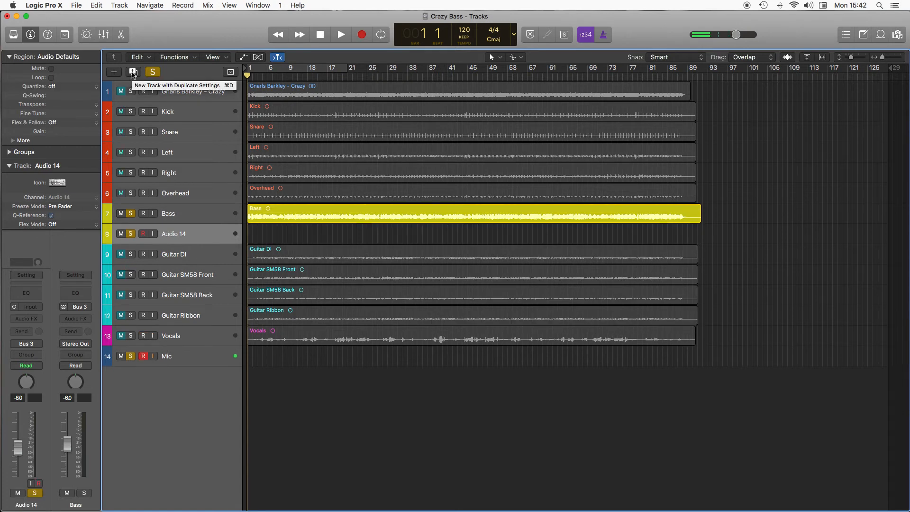
pyautogui.doubleClick(175, 233)
pyautogui.write('Bass DI')
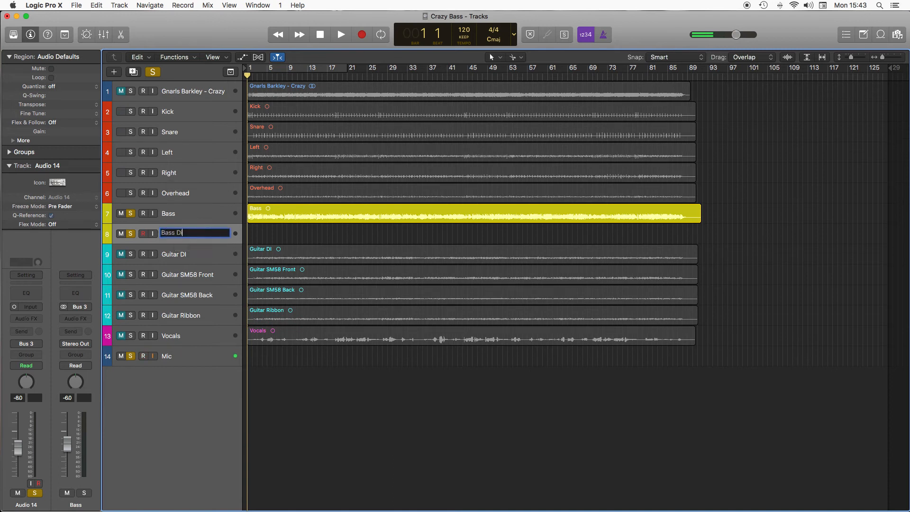
pyautogui.press('Return')
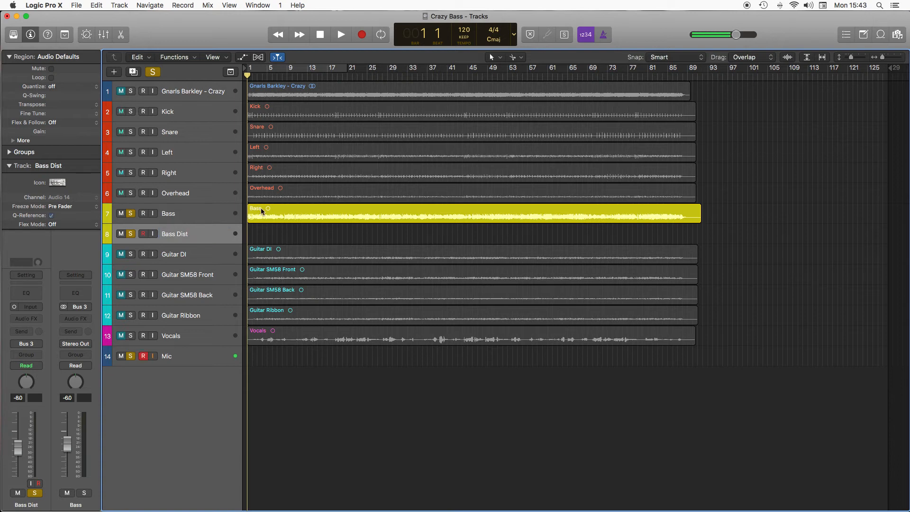
# Copy the Bass region onto the Bass Dist track at the same position and solo the Bass bus.
pyautogui.moveTo(261, 209); pyautogui.dragTo(260, 235)
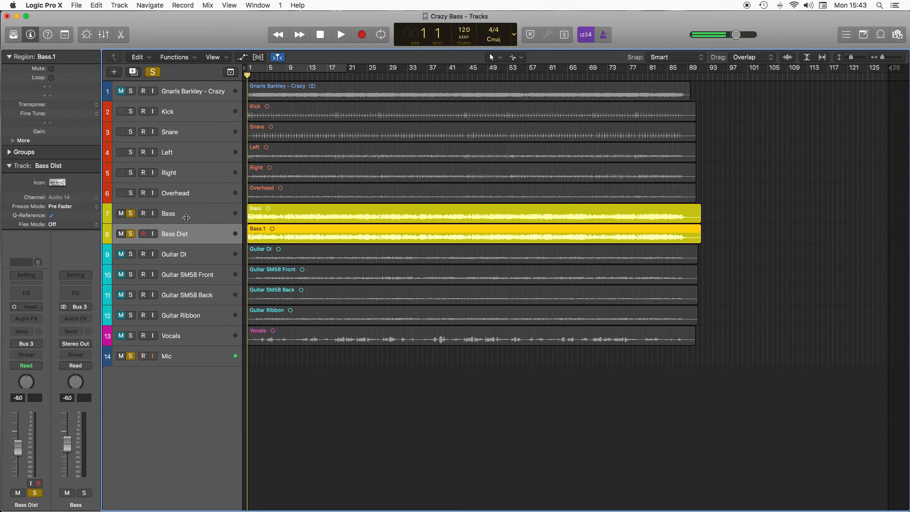
pyautogui.click(85, 494)
# Insert a mono Bass Amp Designer as an audio effect on the Bass Dist channel and move its window clear of the channel strips.
pyautogui.click(31, 323)
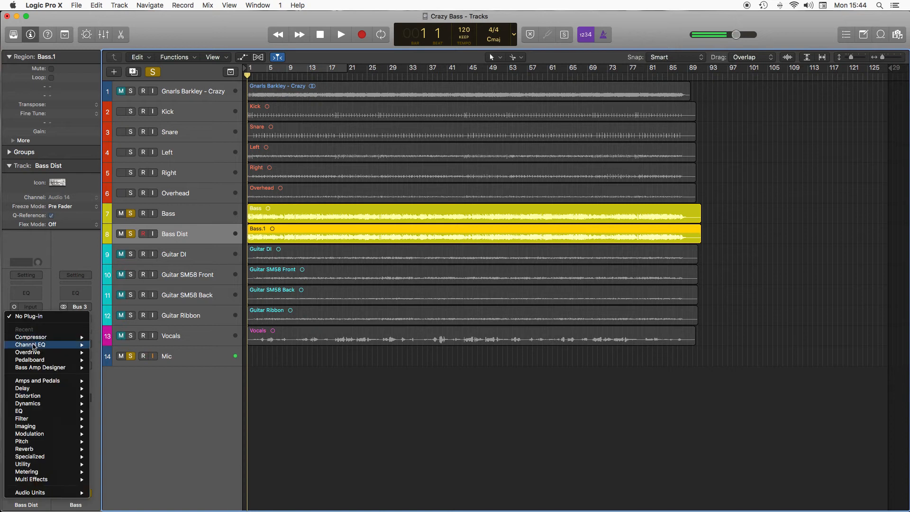
pyautogui.moveTo(39, 382)
pyautogui.moveTo(141, 388)
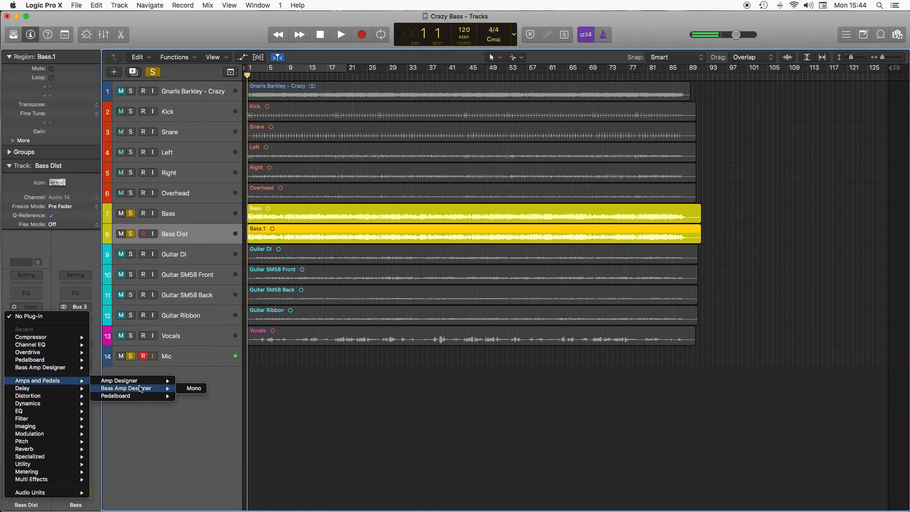
pyautogui.click(201, 388)
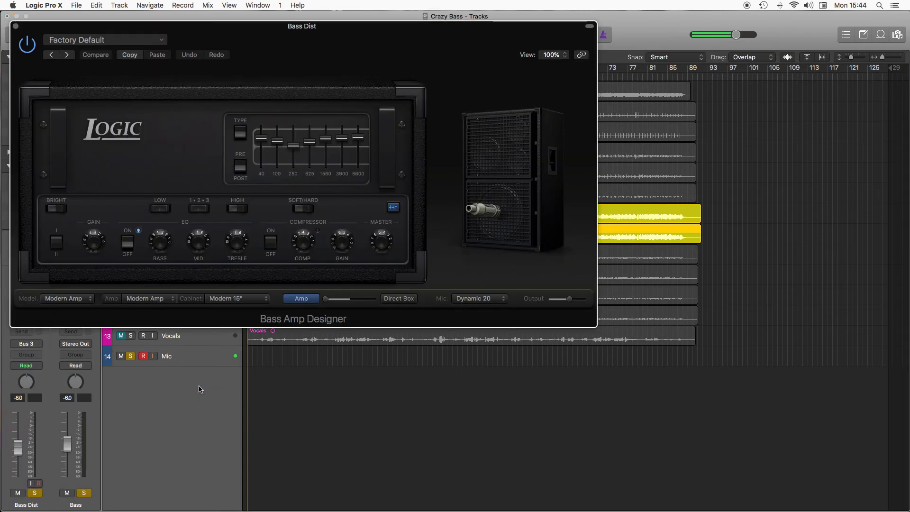
pyautogui.moveTo(189, 51); pyautogui.dragTo(298, 40)
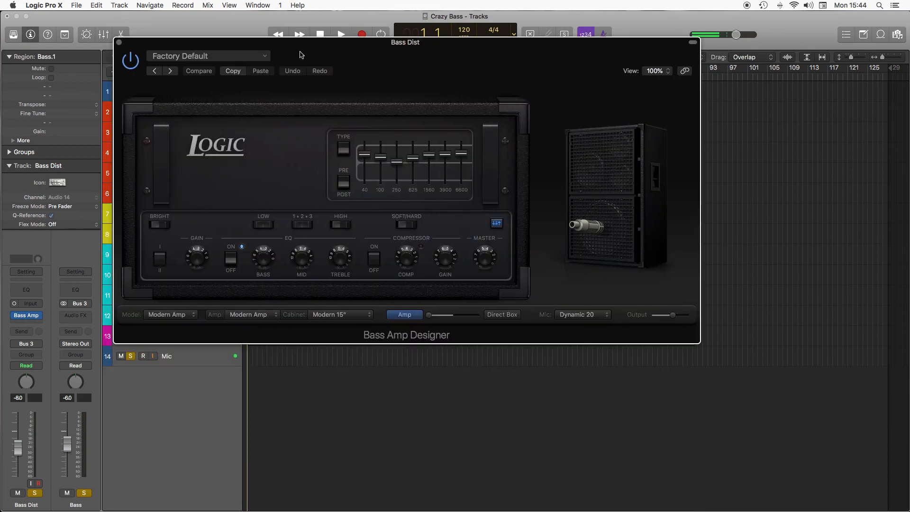
pyautogui.click(209, 56)
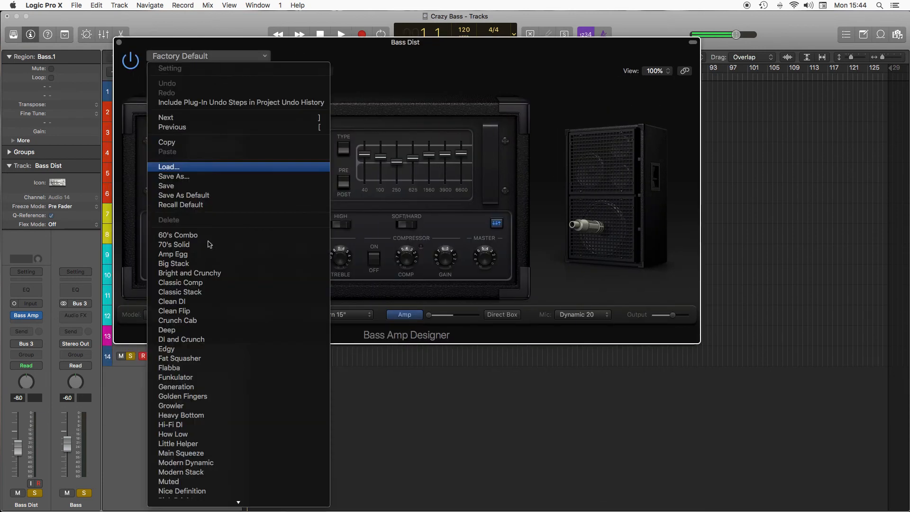
pyautogui.scroll(-3, 202, 474)
pyautogui.scroll(-2, 202, 481)
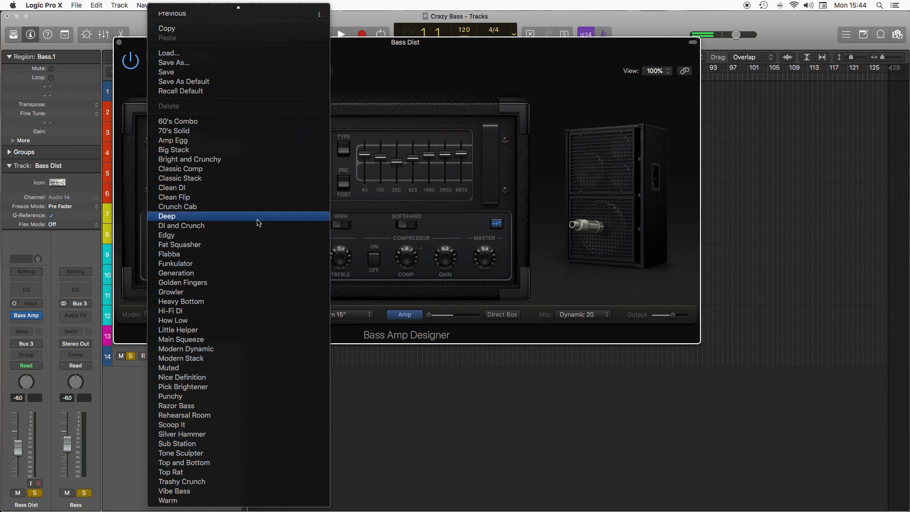
pyautogui.click(363, 56)
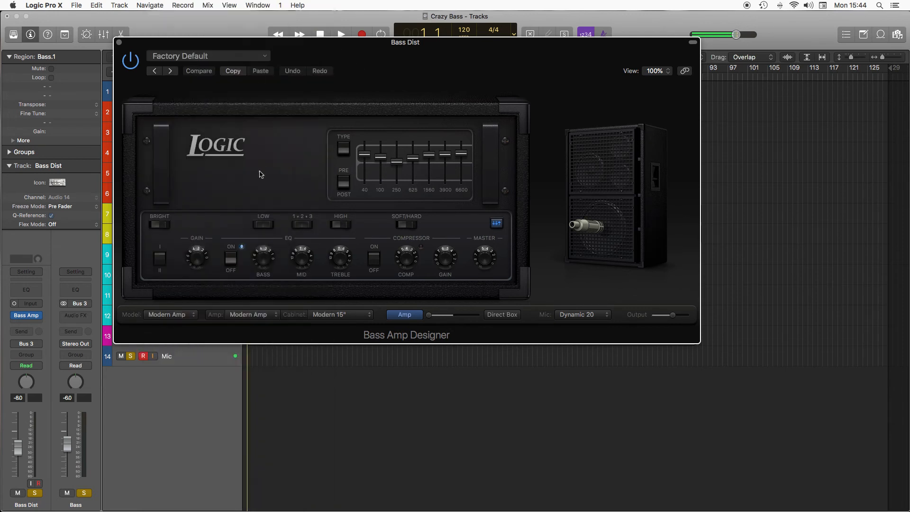
# Switch the Bass Amp Designer model to Classic Amp and lower its output level slightly.
pyautogui.click(180, 315)
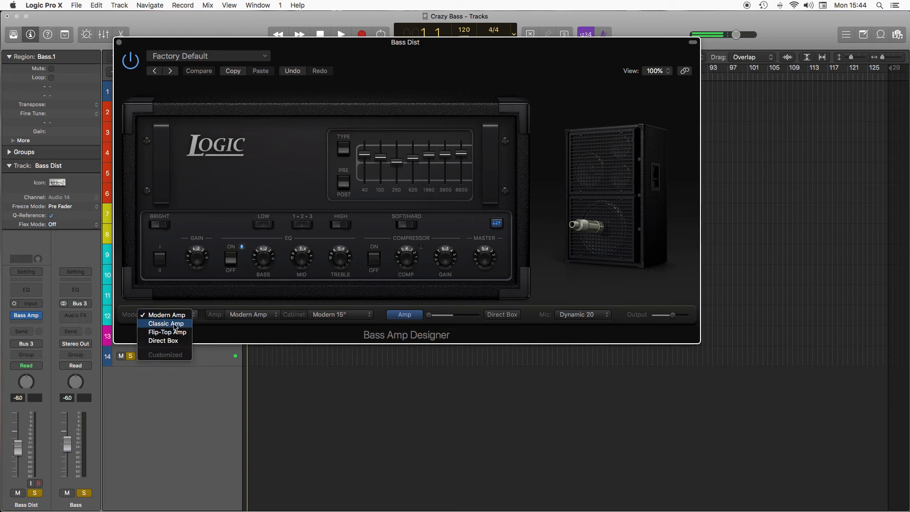
pyautogui.click(166, 324)
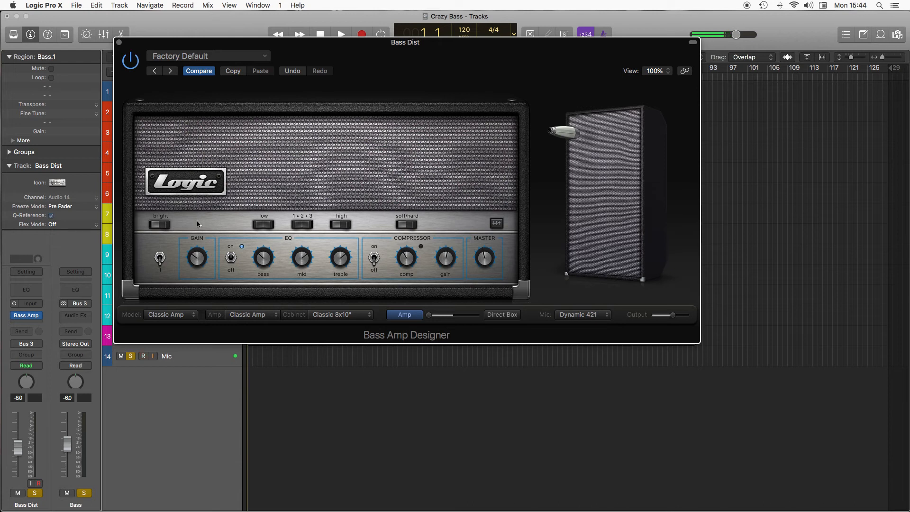
pyautogui.moveTo(676, 318)
pyautogui.moveTo(676, 319); pyautogui.dragTo(674, 319)
# Move the plug-in window off the track controls, mute the original Bass track and play Bass Dist on its own.
pyautogui.moveTo(312, 43); pyautogui.dragTo(413, 17)
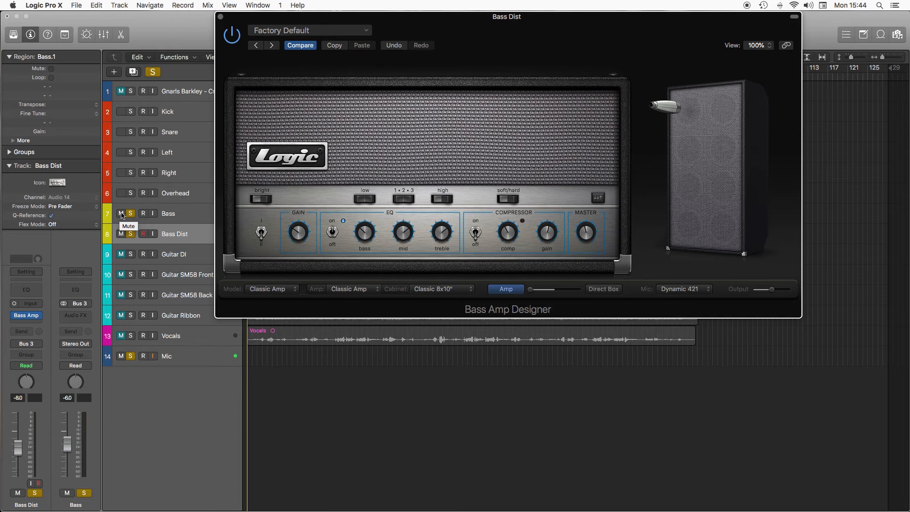
pyautogui.click(122, 213)
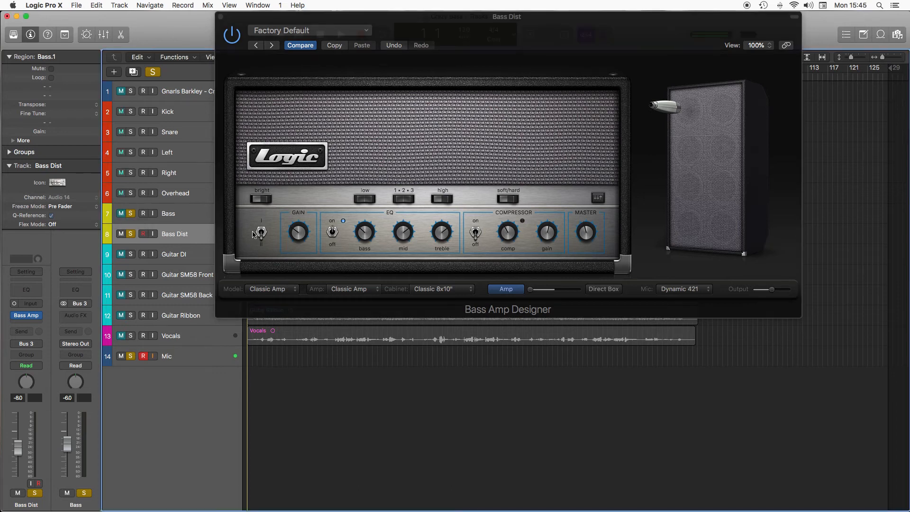
pyautogui.press('space')
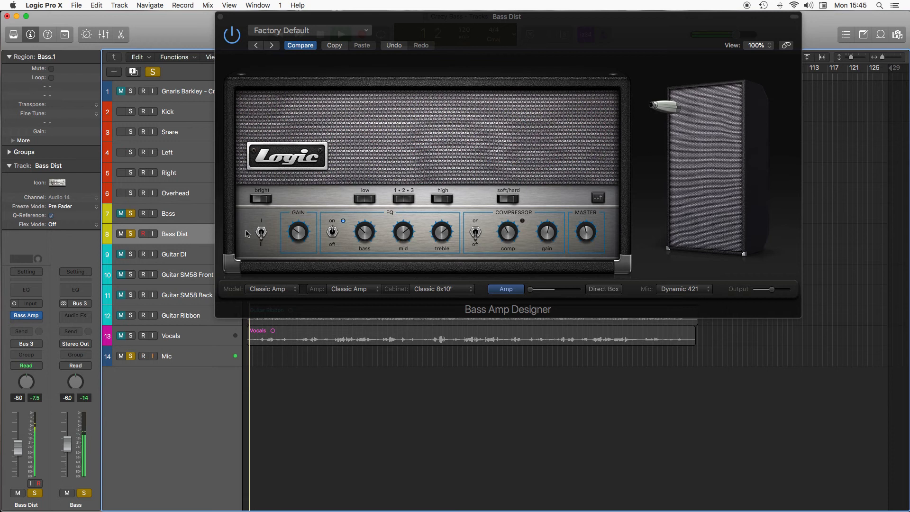
# Raise the amp's gain and adjust its bass, mid, treble and master controls during playback, and close the plug-in.
pyautogui.click(299, 228)
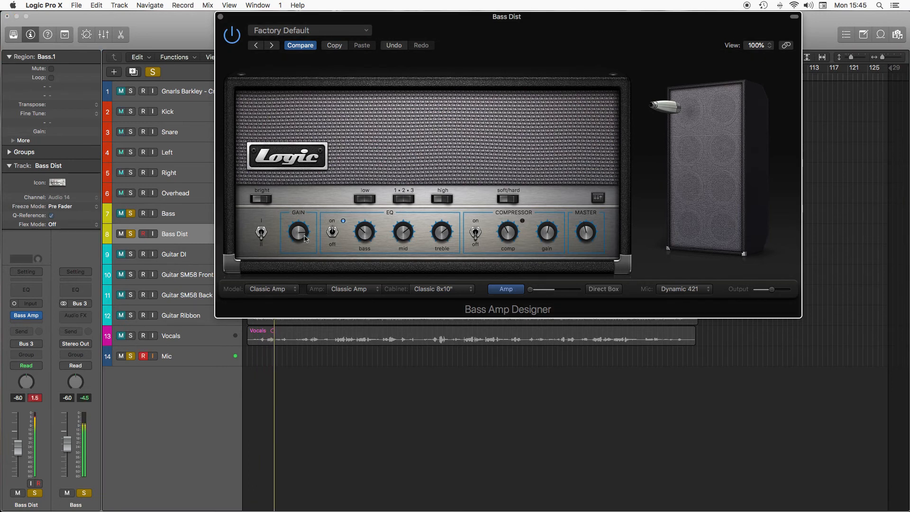
pyautogui.click(263, 234)
pyautogui.moveTo(304, 233); pyautogui.dragTo(306, 229)
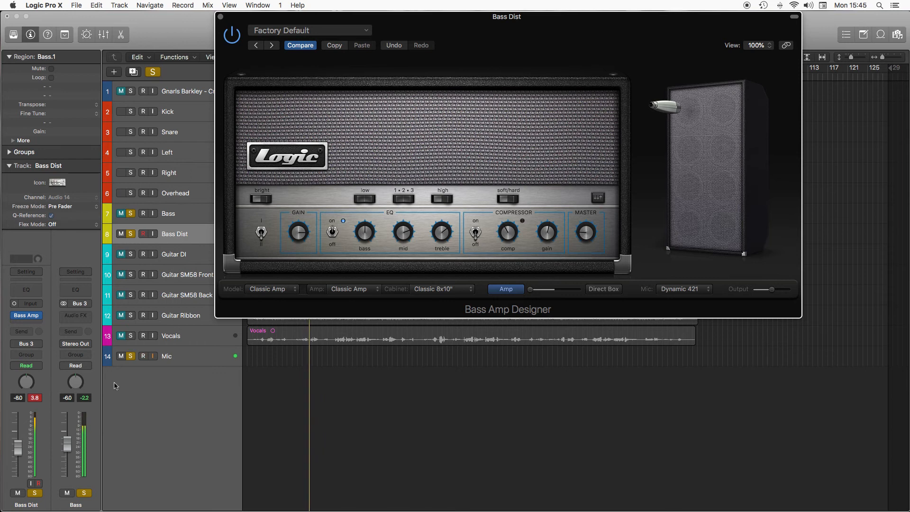
pyautogui.click(33, 403)
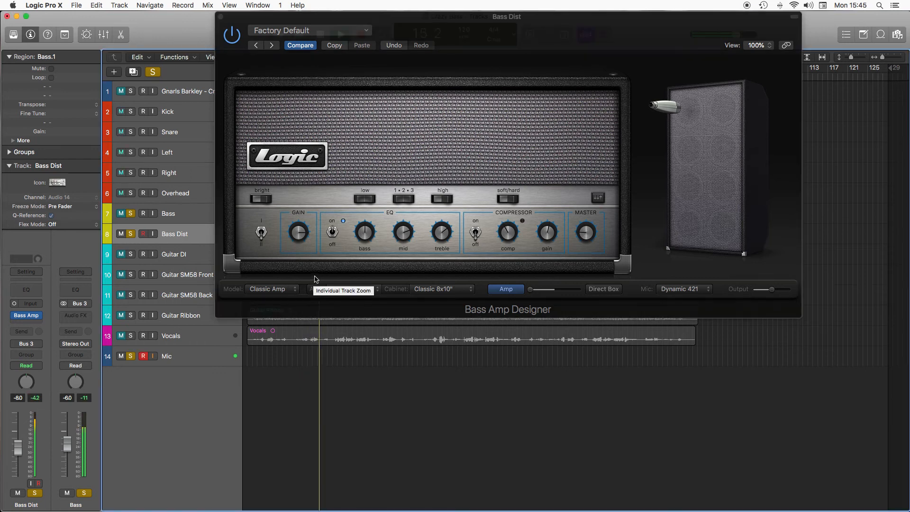
pyautogui.click(442, 244)
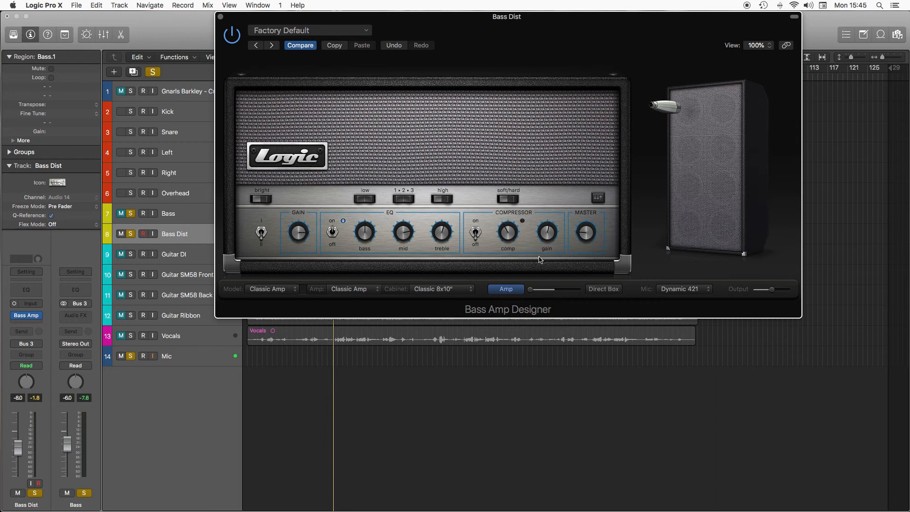
pyautogui.click(220, 17)
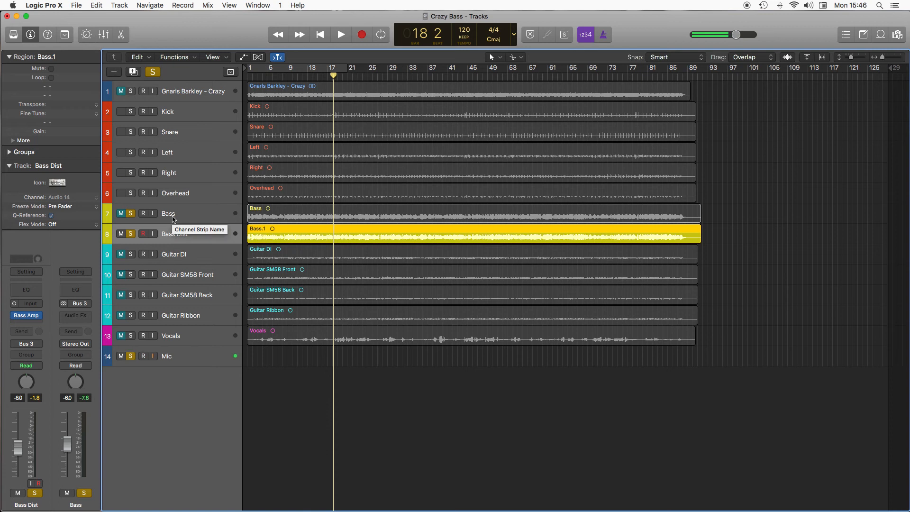
# In the mixer, pull the Bass Dist fader fully down and set the unmuted Bass track's fader to -6.0 dB.
pyautogui.press('super+2')
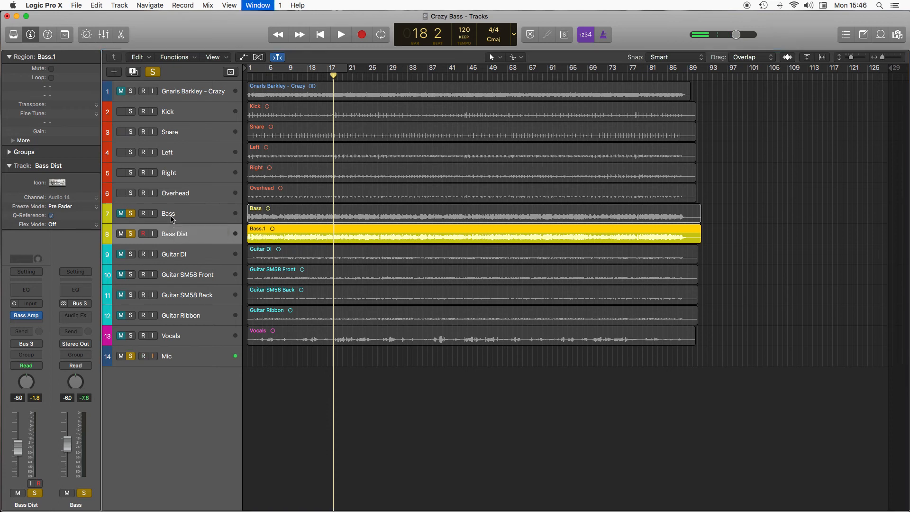
pyautogui.hscroll(3, 438, 260)
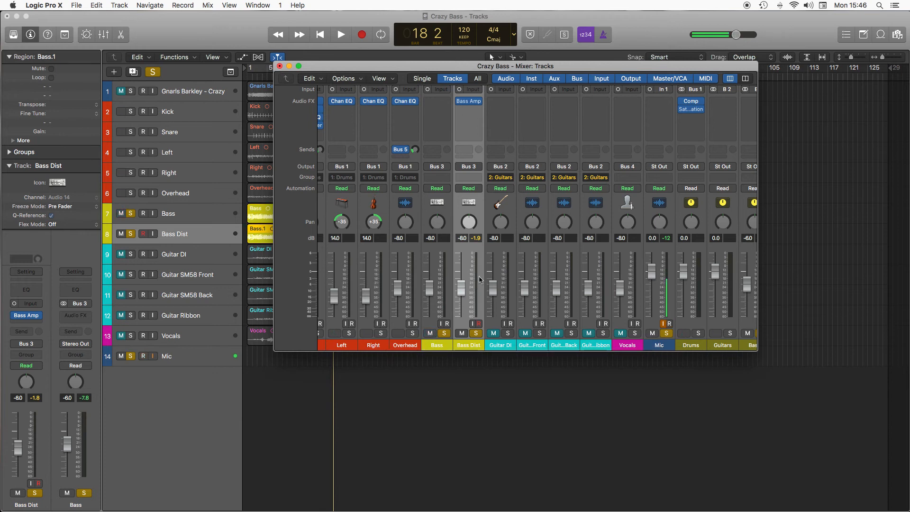
pyautogui.moveTo(461, 290); pyautogui.dragTo(465, 351)
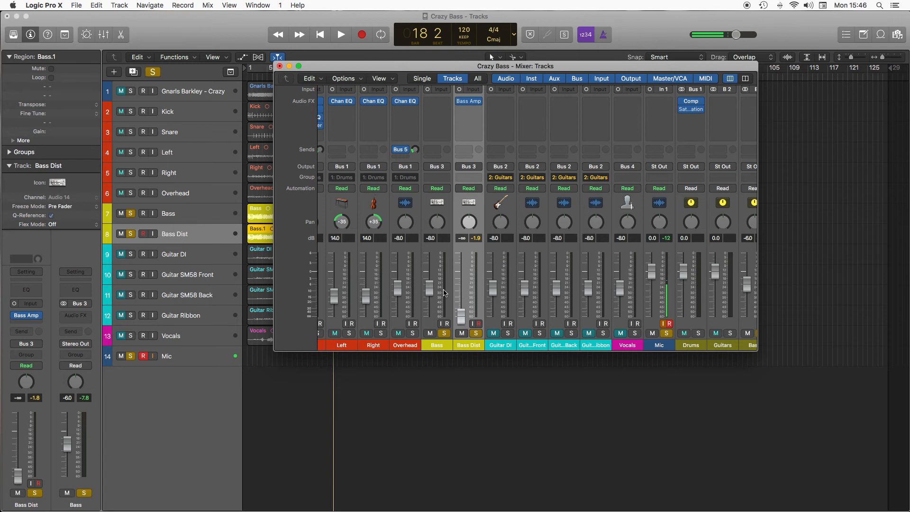
pyautogui.moveTo(428, 289); pyautogui.dragTo(449, 292)
# Bring the Bass Dist fader up to -16.0 dB during playback and toggle its solo and mute to compare the blend.
pyautogui.press('space')
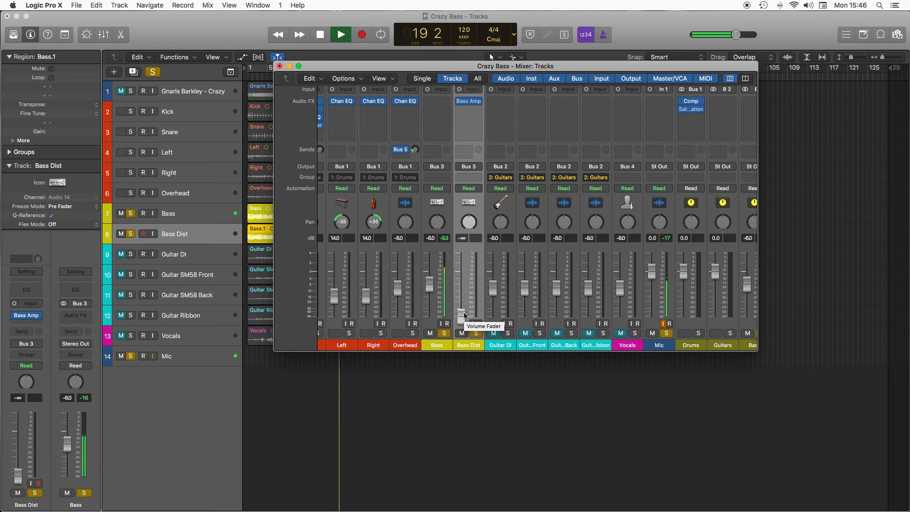
pyautogui.moveTo(464, 314); pyautogui.dragTo(464, 294)
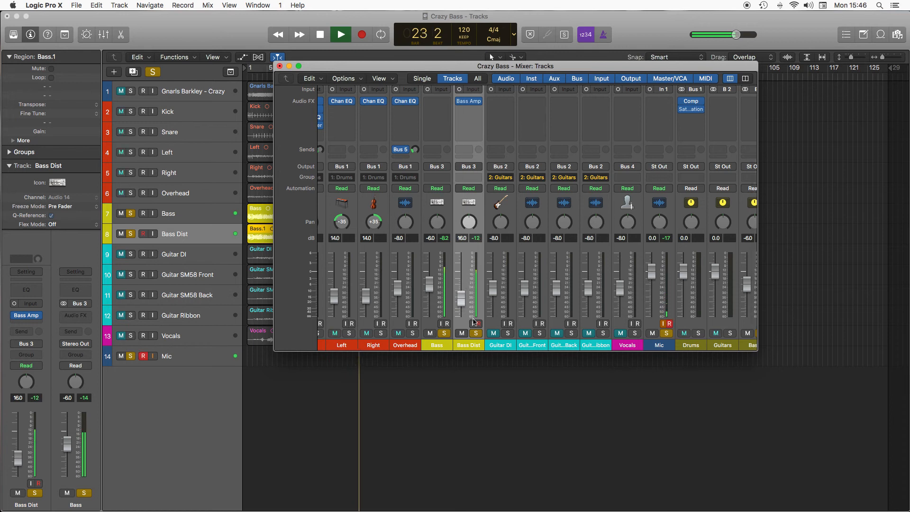
pyautogui.click(477, 334)
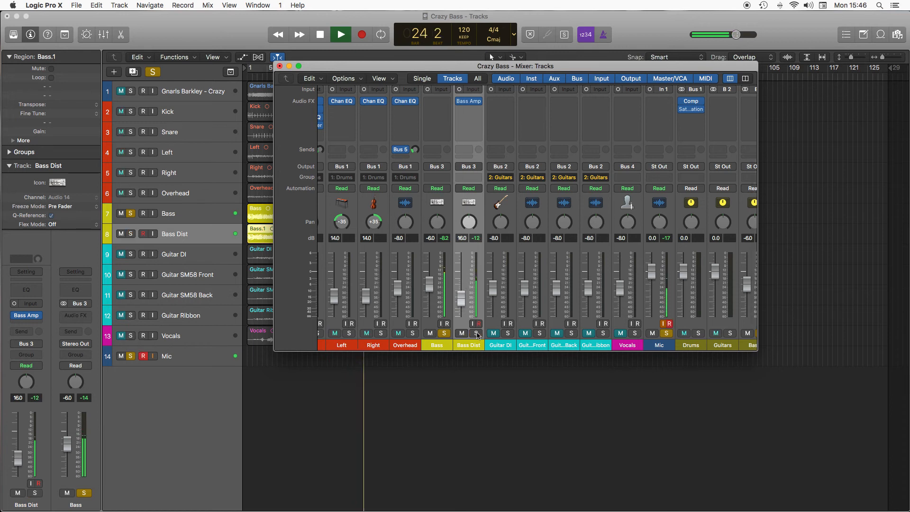
pyautogui.click(477, 335)
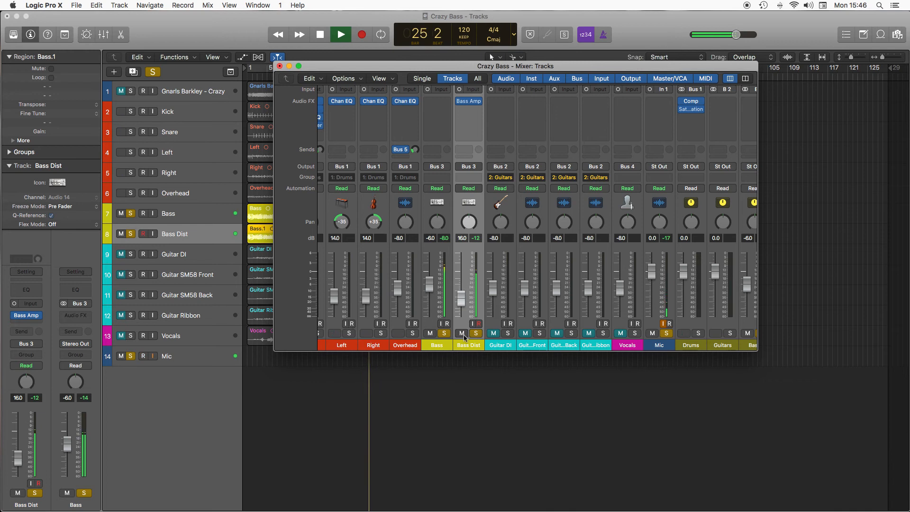
pyautogui.click(464, 335)
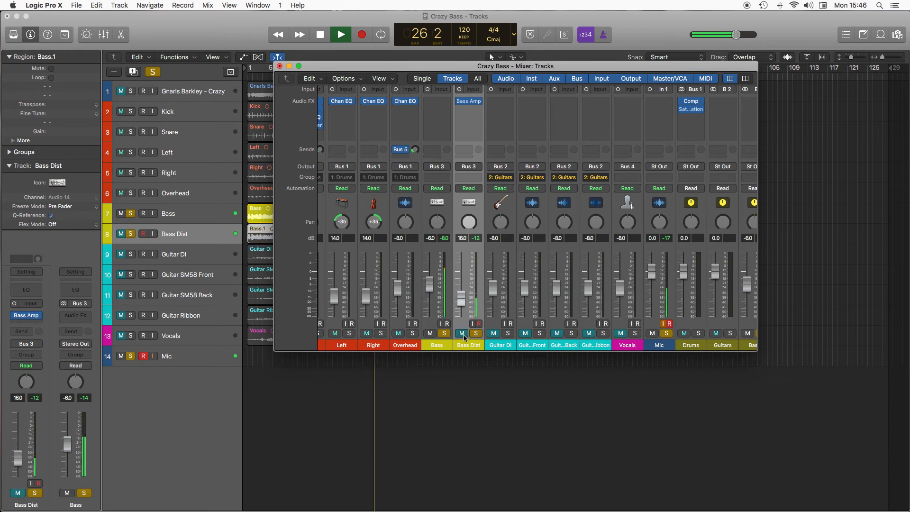
pyautogui.click(464, 335)
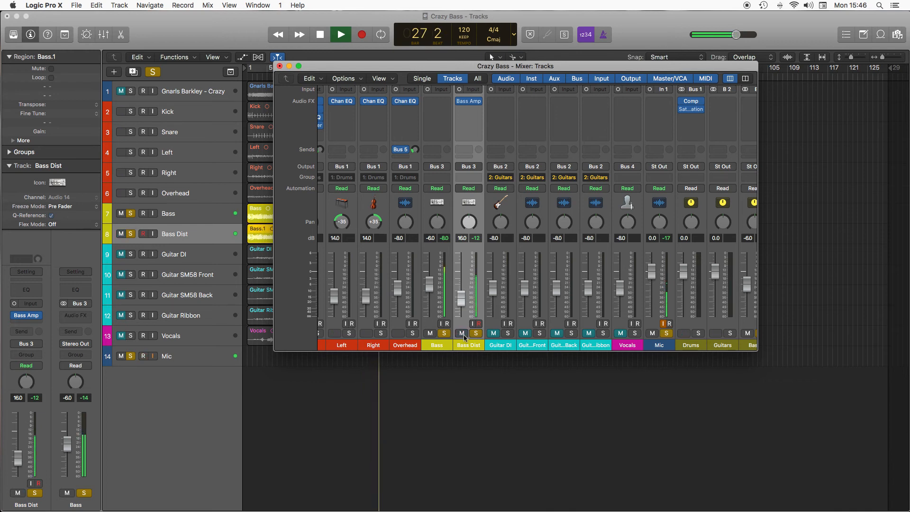
# Raise the Bass Dist fader to -15.0 dB and stop playback.
pyautogui.moveTo(465, 297); pyautogui.dragTo(464, 294)
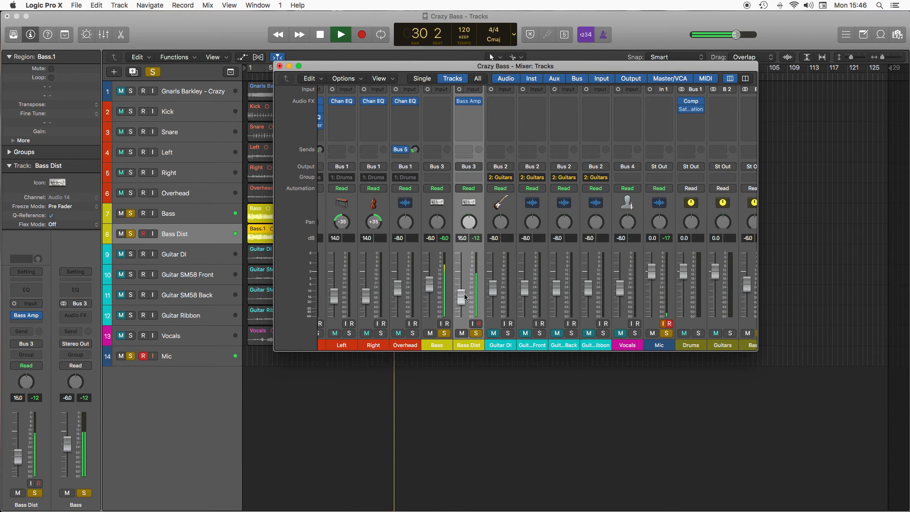
pyautogui.press('space')
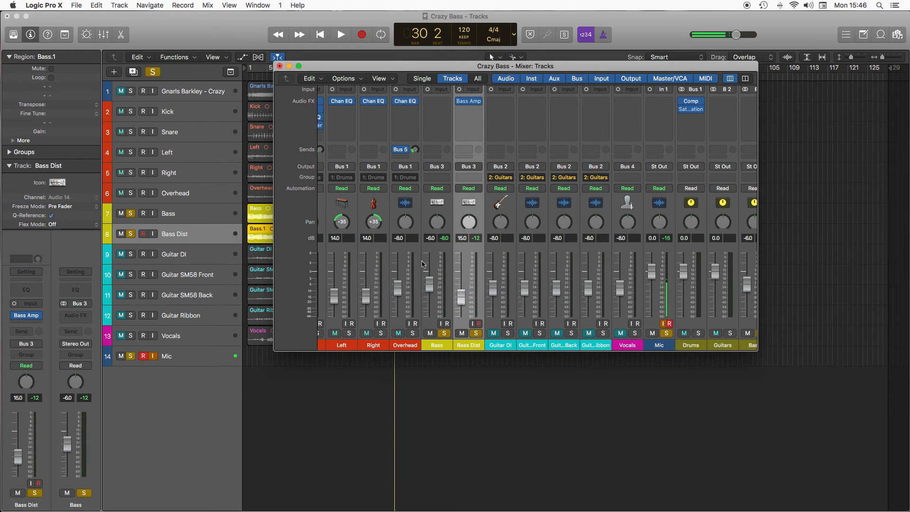
# Close the mixer and insert a stereo Compressor on the Bass track's channel strip.
pyautogui.click(279, 67)
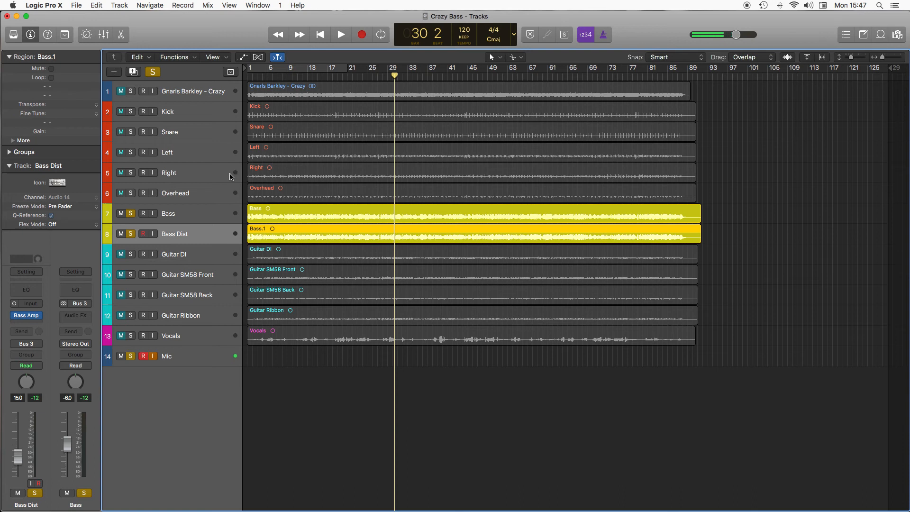
pyautogui.click(80, 316)
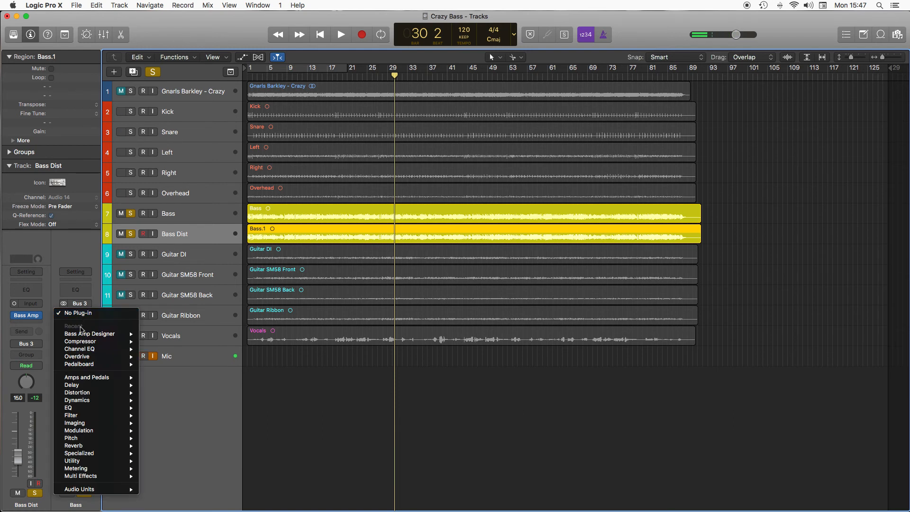
pyautogui.moveTo(82, 345)
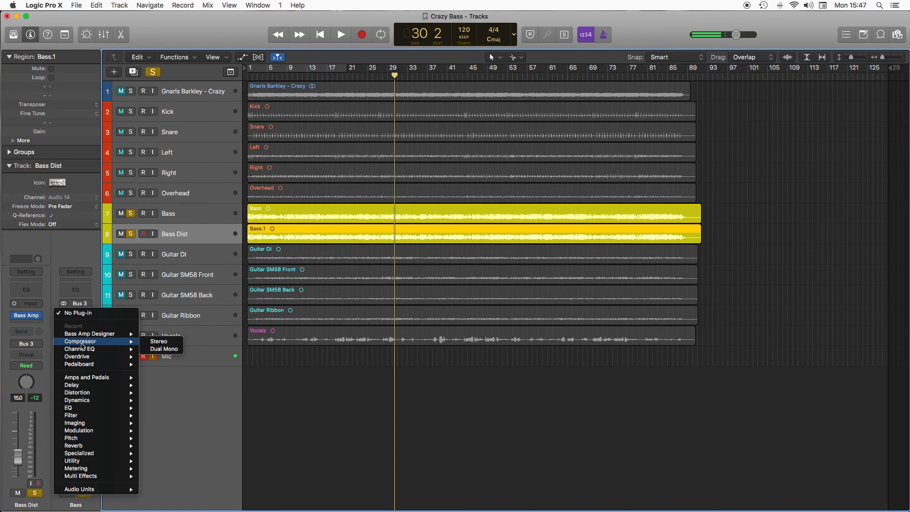
pyautogui.click(84, 344)
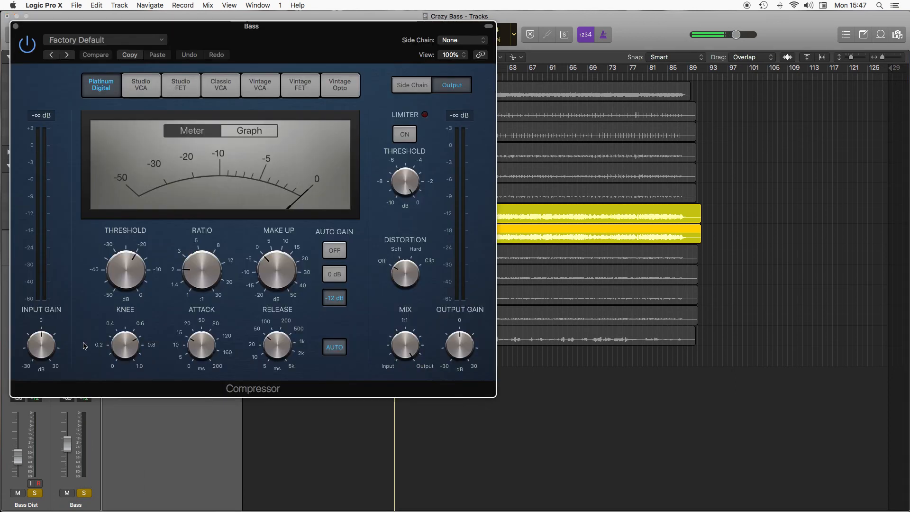
# Try the Studio FET compressor model, switch to Classic VCA, and move the plug-in window clear of the channel strips.
pyautogui.click(183, 92)
pyautogui.moveTo(192, 83); pyautogui.dragTo(325, 77)
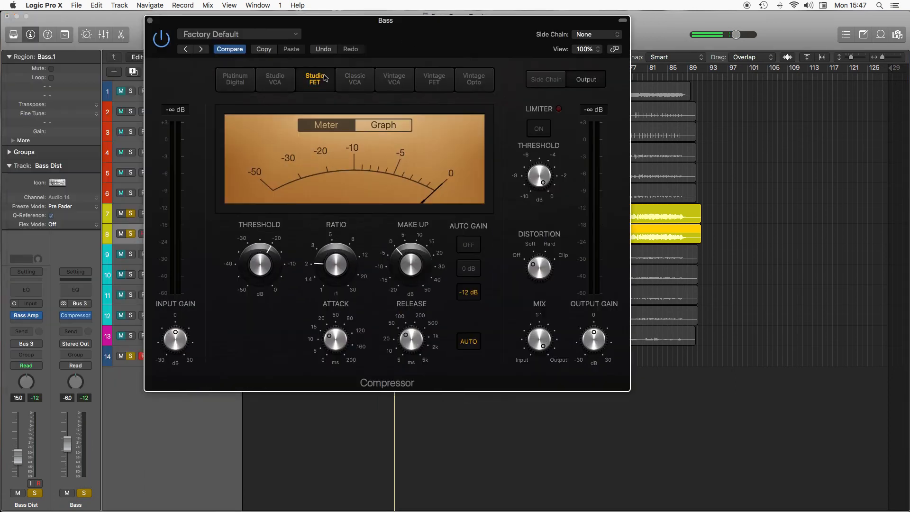
pyautogui.click(360, 80)
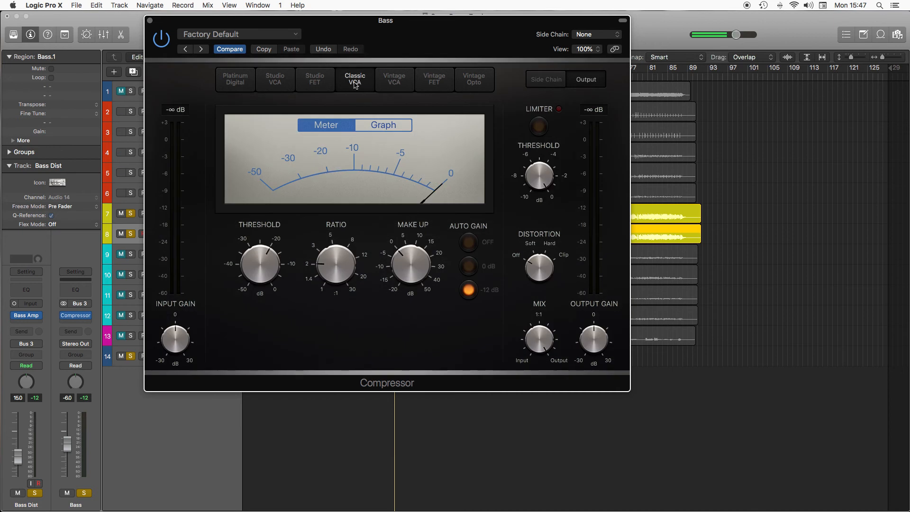
pyautogui.moveTo(364, 38); pyautogui.dragTo(403, 34)
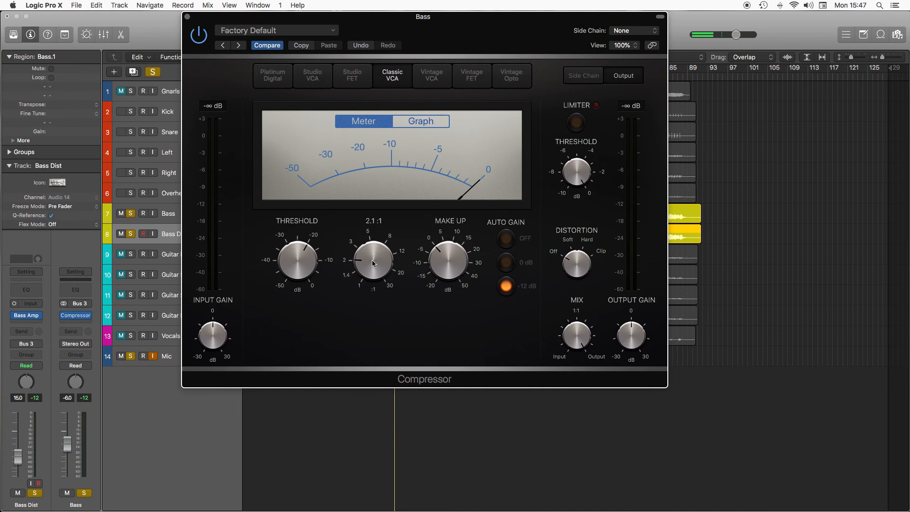
# Turn off the compressor's Auto Gain, then raise its ratio and threshold.
pyautogui.click(505, 239)
pyautogui.moveTo(367, 247); pyautogui.dragTo(372, 239)
pyautogui.moveTo(296, 235); pyautogui.dragTo(467, 171)
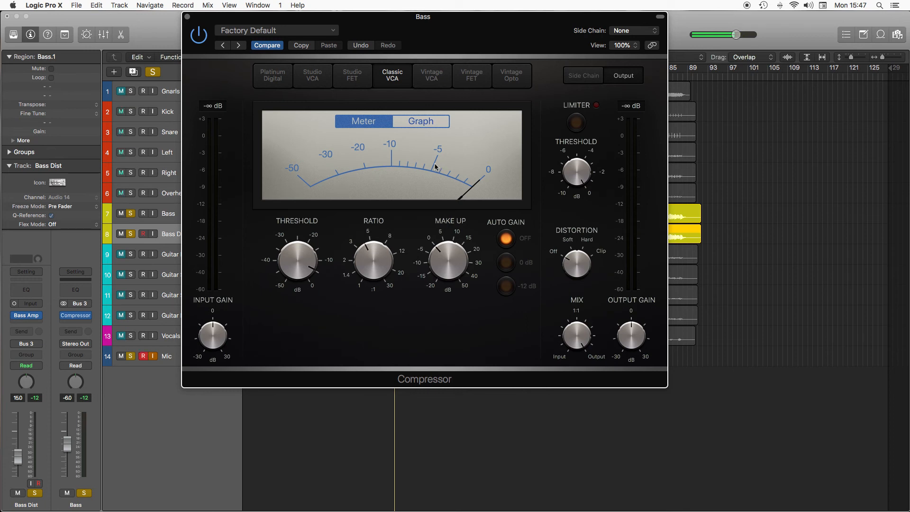
# Raise the compressor's threshold to 0.0 dB and lower it during playback to -22.0 dB.
pyautogui.moveTo(321, 253); pyautogui.dragTo(304, 251)
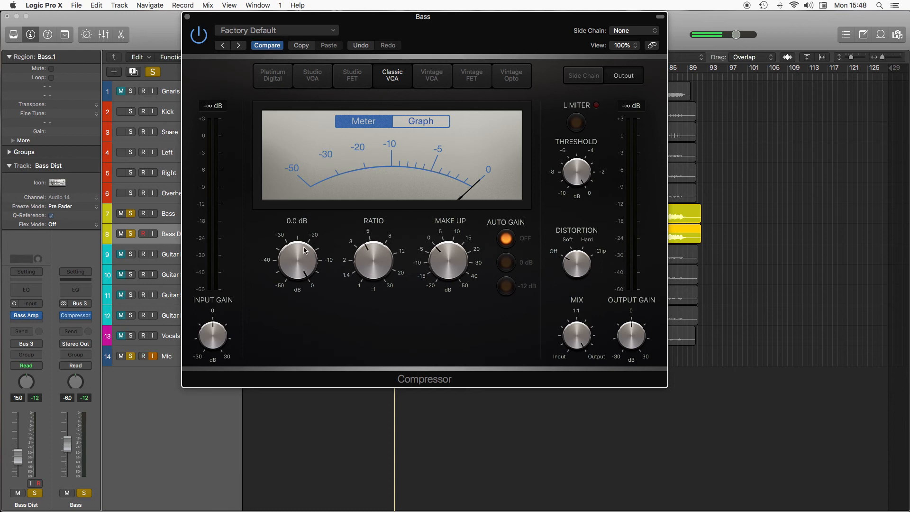
pyautogui.moveTo(316, 250); pyautogui.dragTo(299, 308)
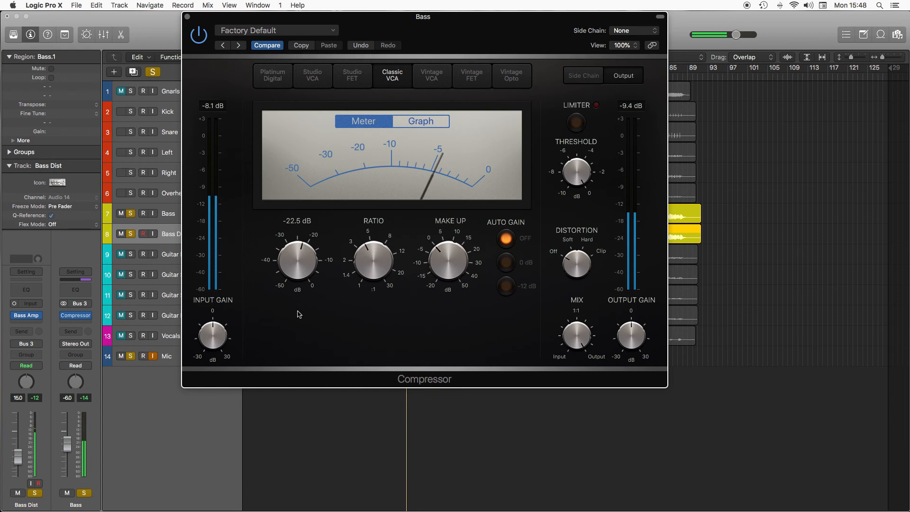
pyautogui.moveTo(299, 309); pyautogui.dragTo(298, 313)
pyautogui.moveTo(297, 278)
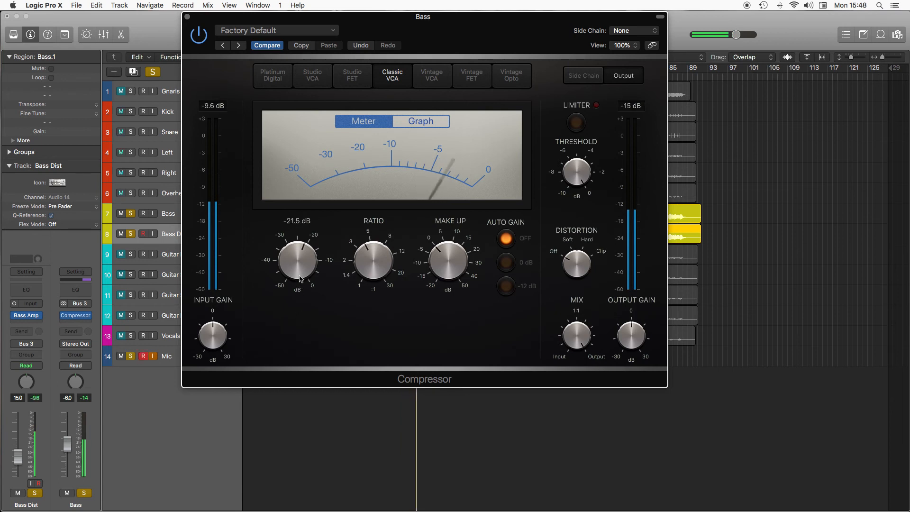
pyautogui.moveTo(298, 279); pyautogui.dragTo(298, 278)
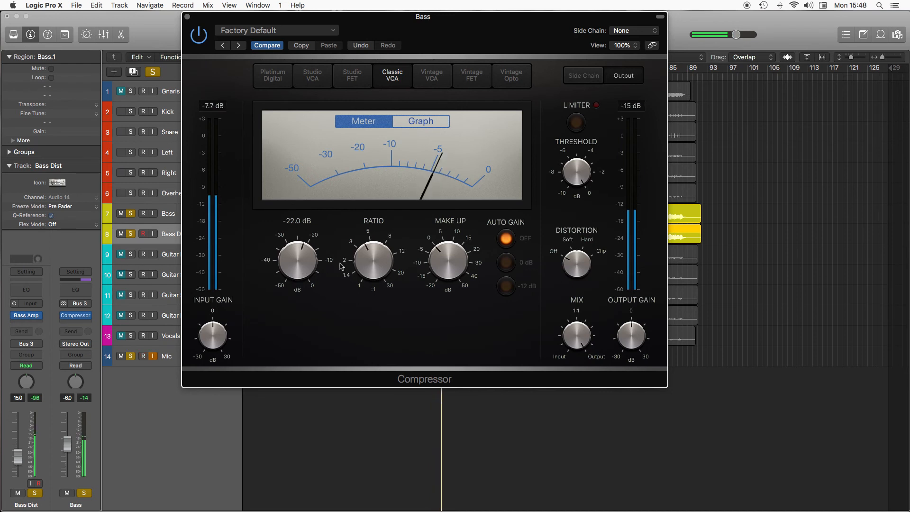
# Set the compressor's make-up gain to 5.0 dB, bypass and re-enable it to compare, and close the plug-in.
pyautogui.moveTo(430, 258)
pyautogui.mouseDown()
pyautogui.moveTo(432, 243)
pyautogui.moveTo(444, 248)
pyautogui.mouseUp()
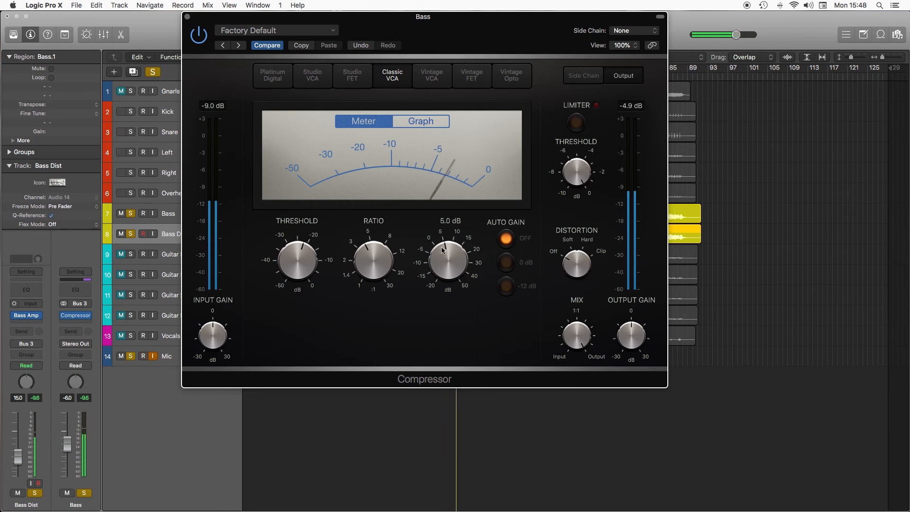
pyautogui.click(201, 37)
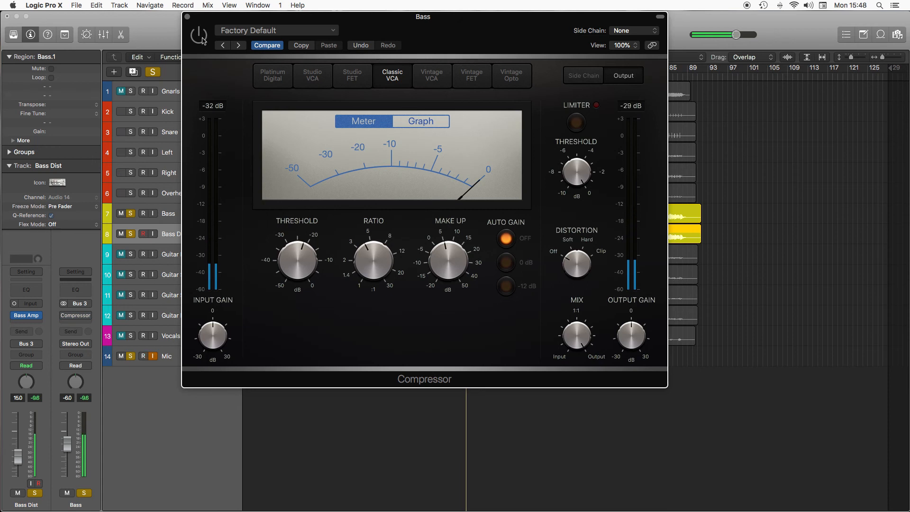
pyautogui.click(202, 38)
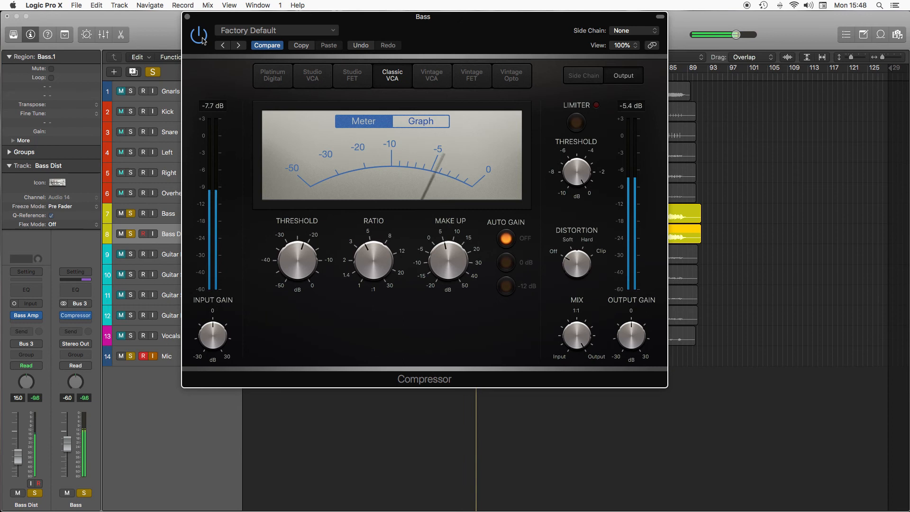
pyautogui.click(188, 17)
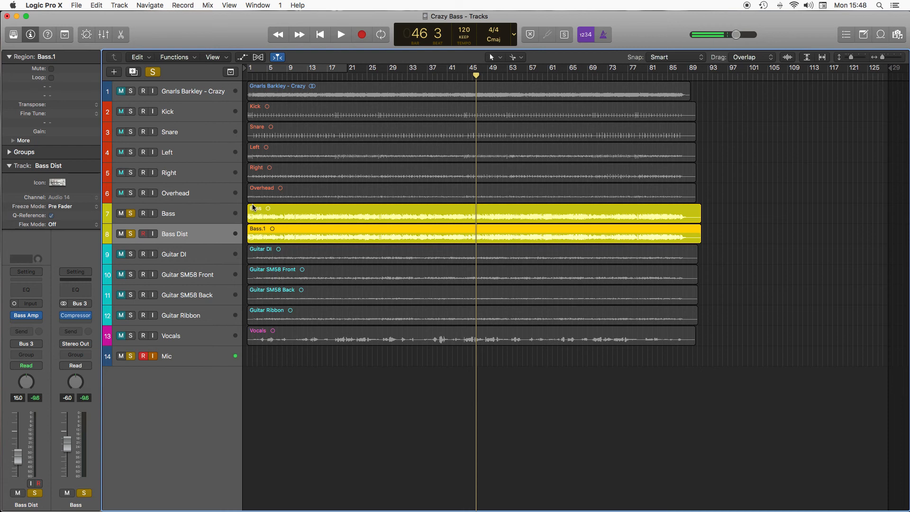
# Add a Channel EQ to the Bass track and enable its low cut at 40 Hz.
pyautogui.click(76, 290)
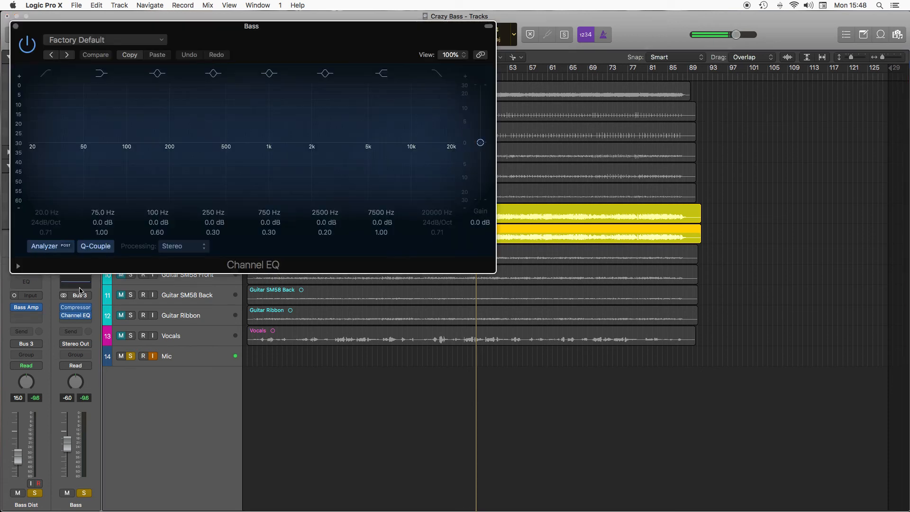
pyautogui.moveTo(175, 27); pyautogui.dragTo(378, 30)
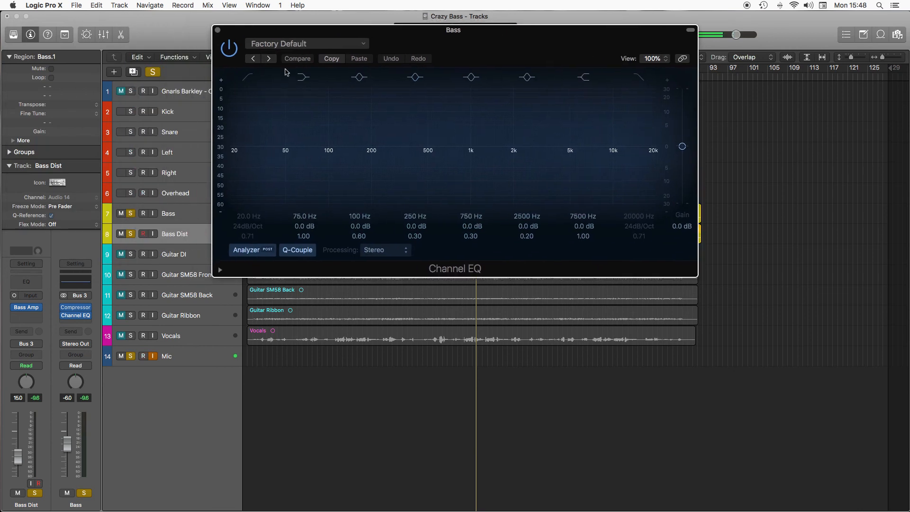
pyautogui.click(252, 79)
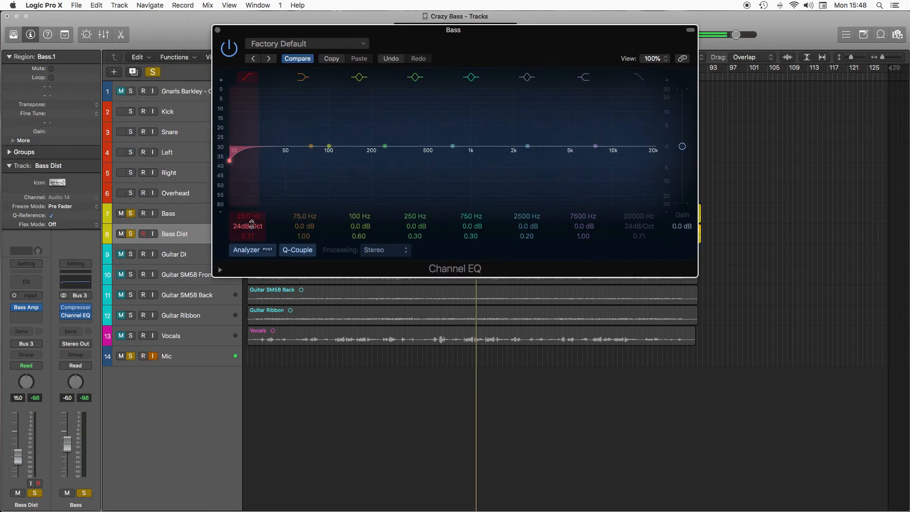
pyautogui.moveTo(246, 217); pyautogui.dragTo(246, 205)
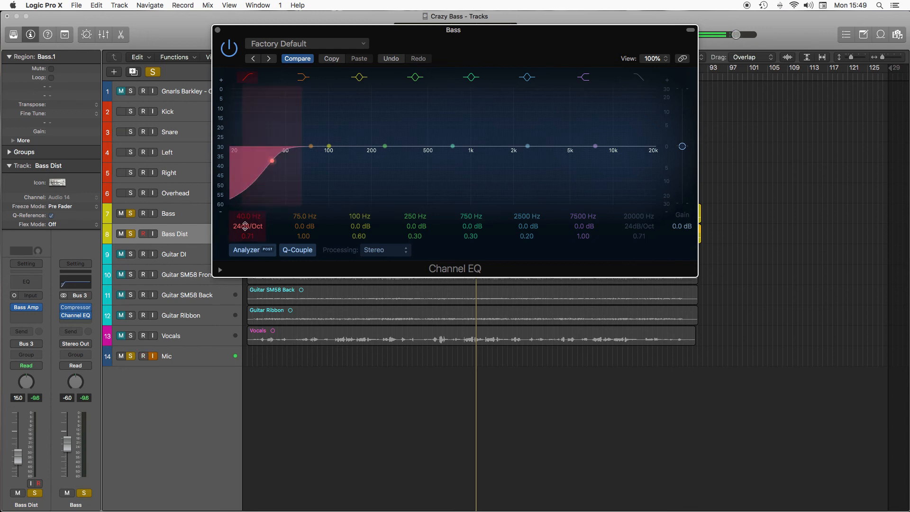
# Play the song from the beginning and bypass and re-enable the Channel EQ to compare the low cut.
pyautogui.press('Return')
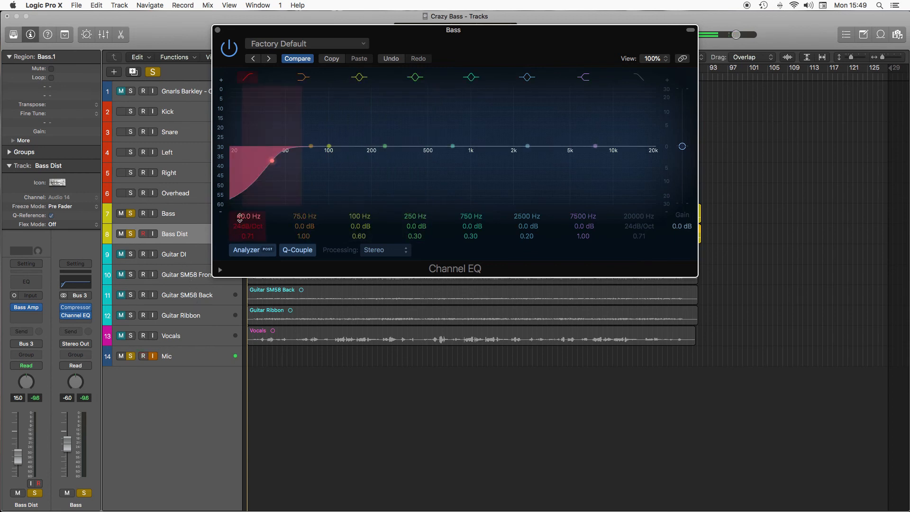
pyautogui.press('space')
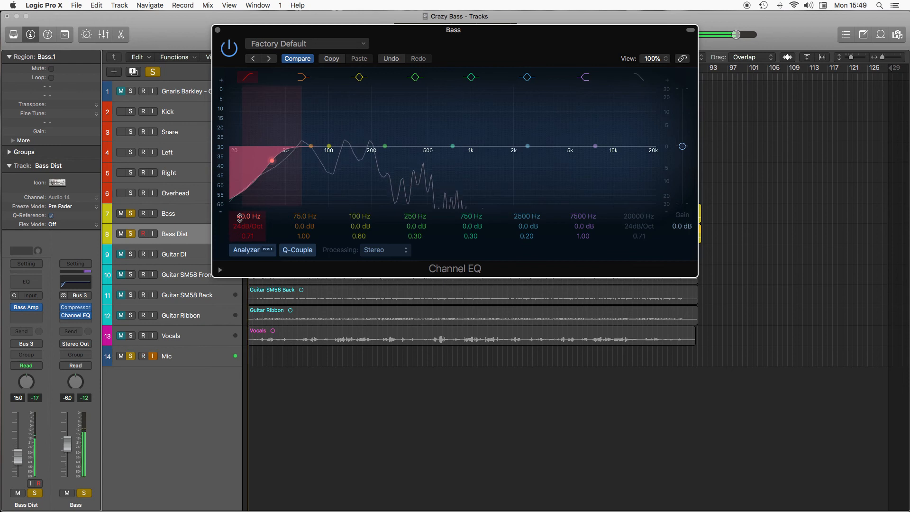
pyautogui.click(229, 48)
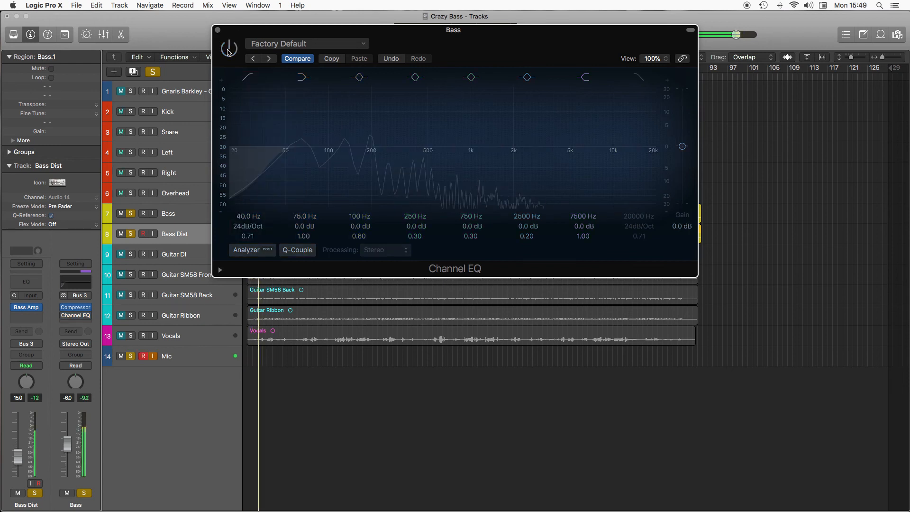
pyautogui.click(228, 49)
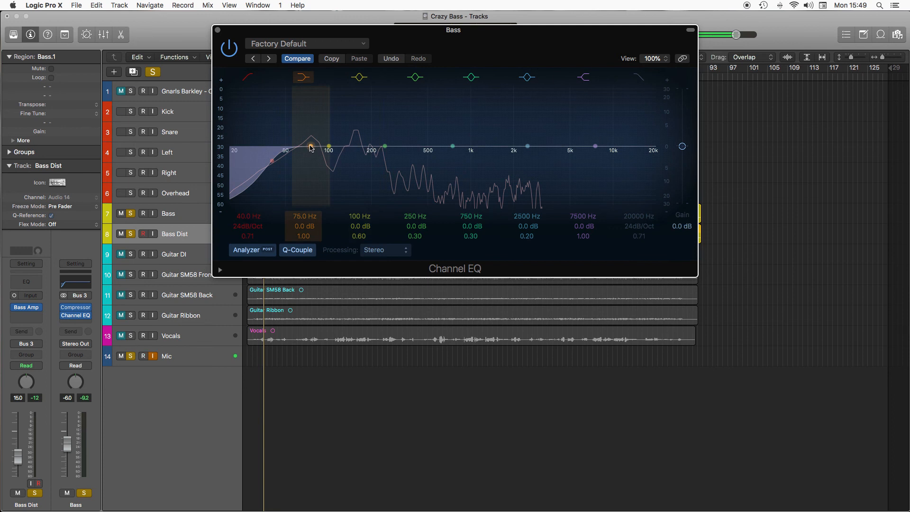
# Set the EQ's low shelf to +3.0 dB at 60 Hz and toggle the band off and on to compare.
pyautogui.moveTo(311, 148); pyautogui.dragTo(311, 139)
pyautogui.moveTo(304, 216); pyautogui.dragTo(303, 228)
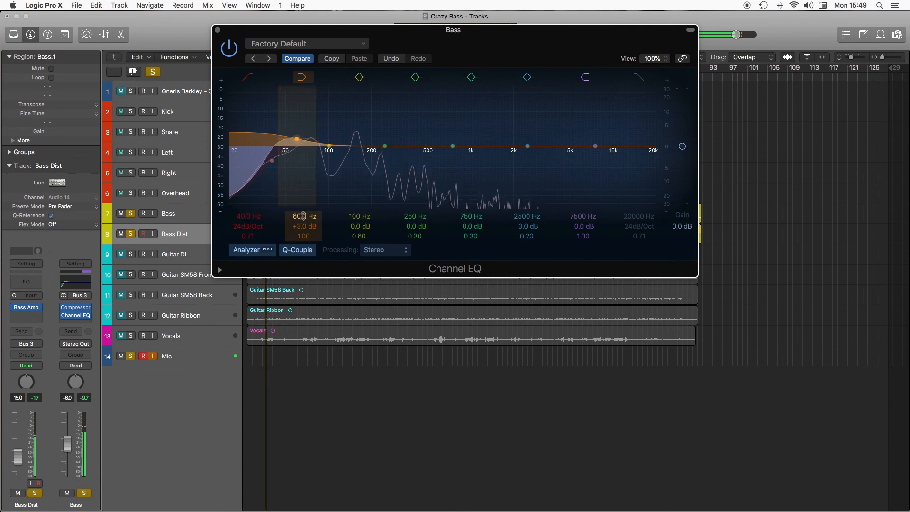
pyautogui.click(304, 78)
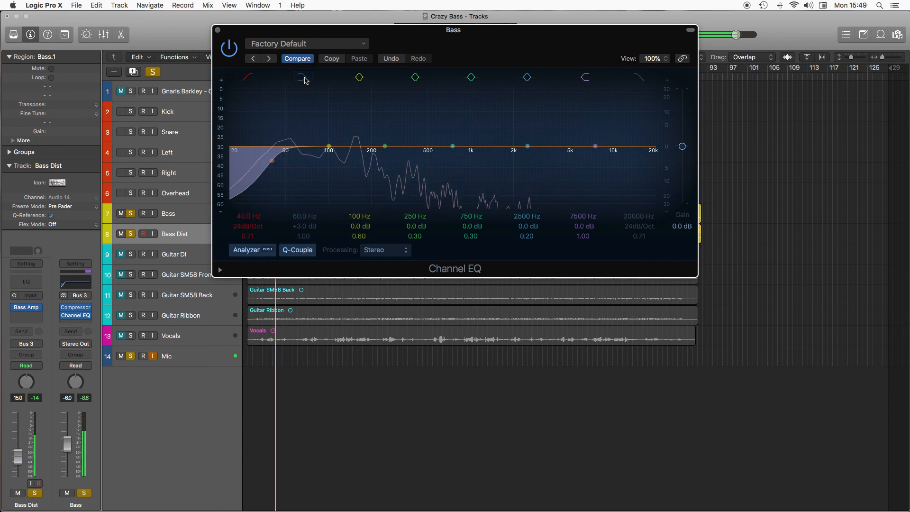
pyautogui.click(303, 78)
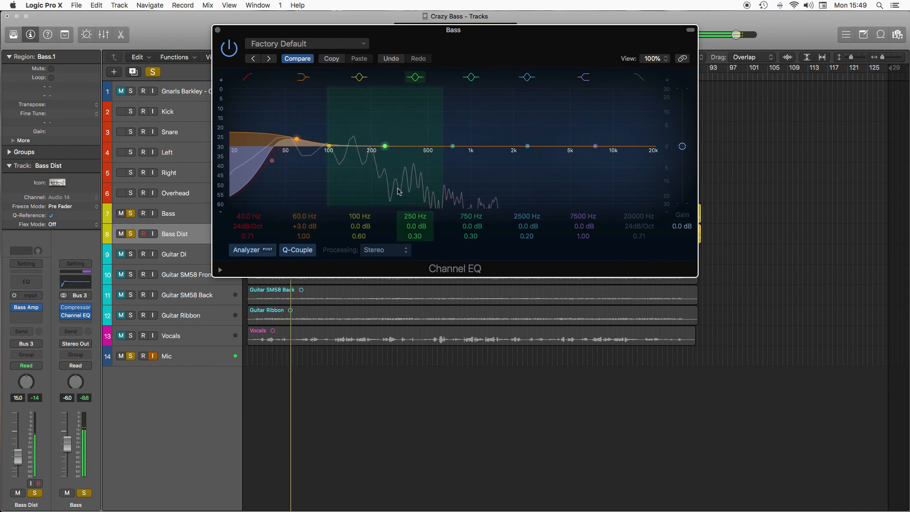
# Move the 250 Hz band to 370 Hz with a Q of 1.40 and cut it to -3.0 dB during playback.
pyautogui.moveTo(414, 217)
pyautogui.mouseDown()
pyautogui.moveTo(411, 205)
pyautogui.moveTo(411, 224)
pyautogui.moveTo(412, 213)
pyautogui.mouseUp()
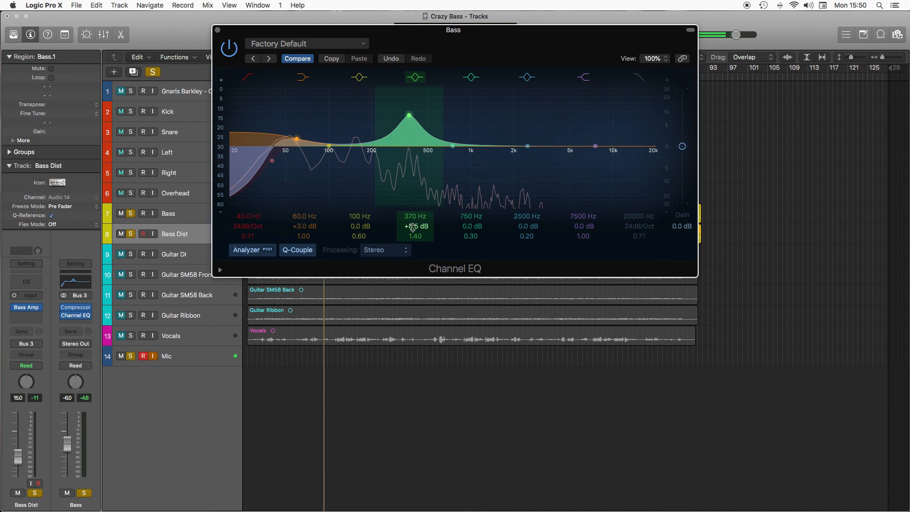
pyautogui.moveTo(413, 226); pyautogui.dragTo(412, 248)
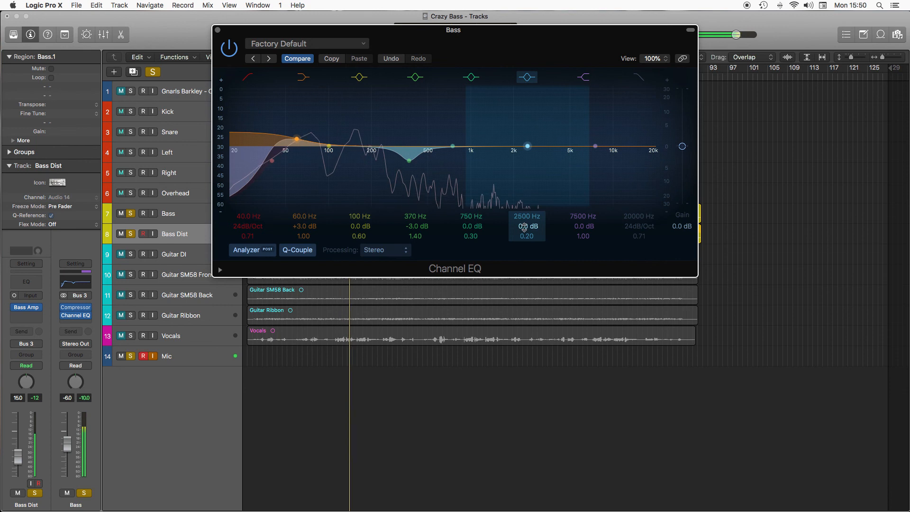
# Boost the Bass EQ by 2.0 dB at 2200 Hz with Q 2.10 and by 1.5 dB at 1000 Hz with Q 1.20.
pyautogui.moveTo(523, 226); pyautogui.dragTo(527, 247)
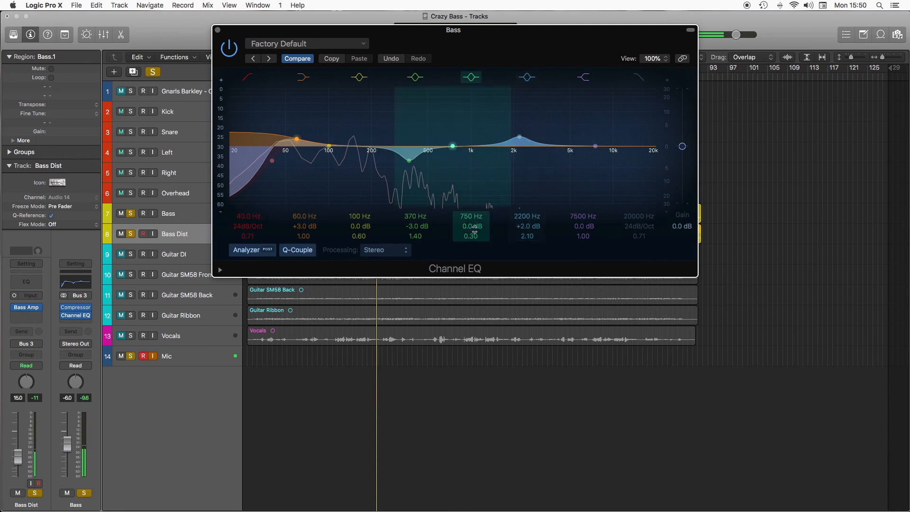
pyautogui.moveTo(471, 216); pyautogui.dragTo(471, 207)
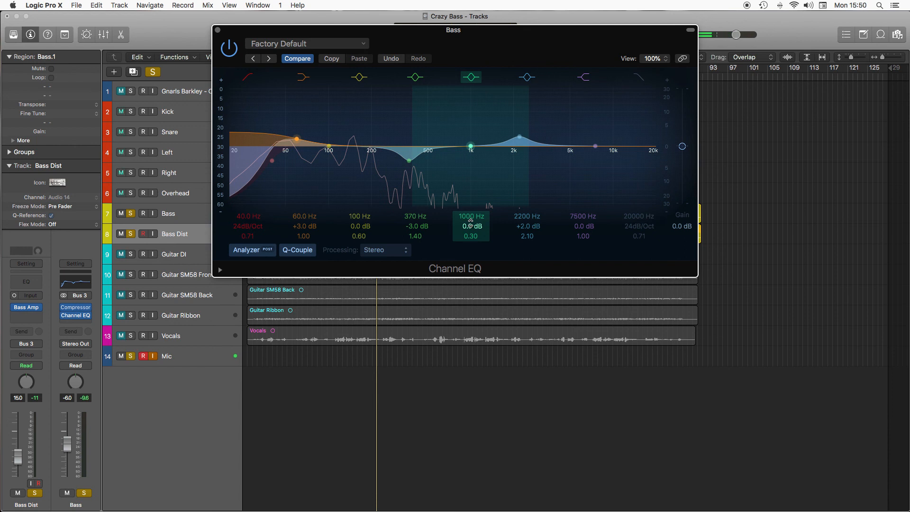
pyautogui.moveTo(472, 226)
pyautogui.mouseDown()
pyautogui.moveTo(472, 208)
pyautogui.moveTo(472, 227)
pyautogui.mouseUp()
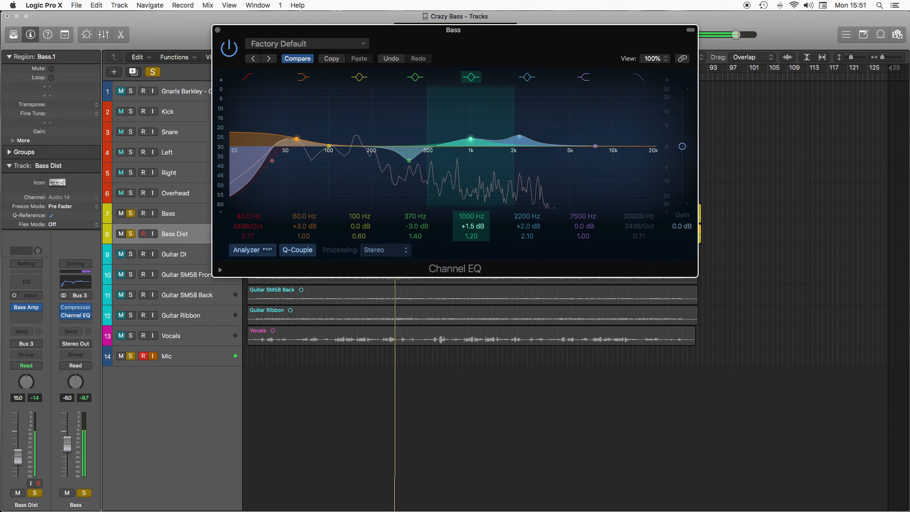
# Enable the EQ's high cut at 5000 Hz and raise the 60 Hz low shelf to +4.0 dB.
pyautogui.click(639, 78)
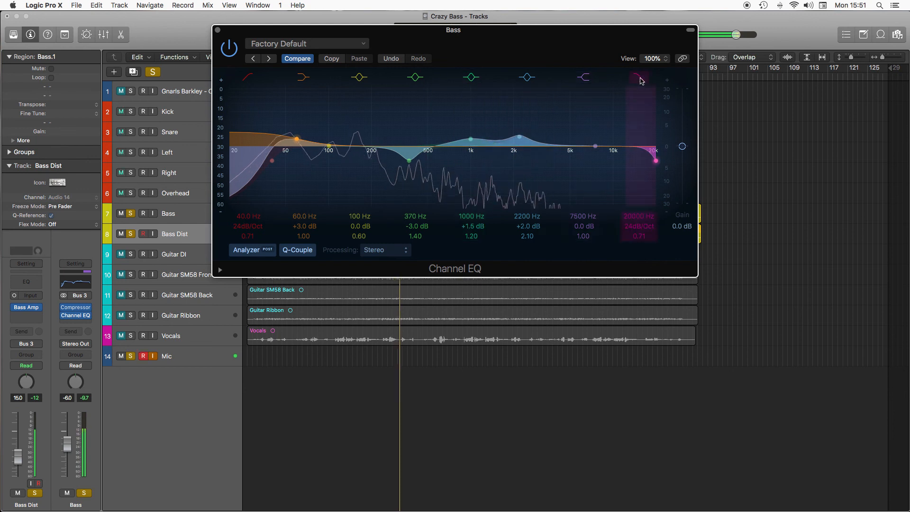
pyautogui.moveTo(639, 216); pyautogui.dragTo(639, 236)
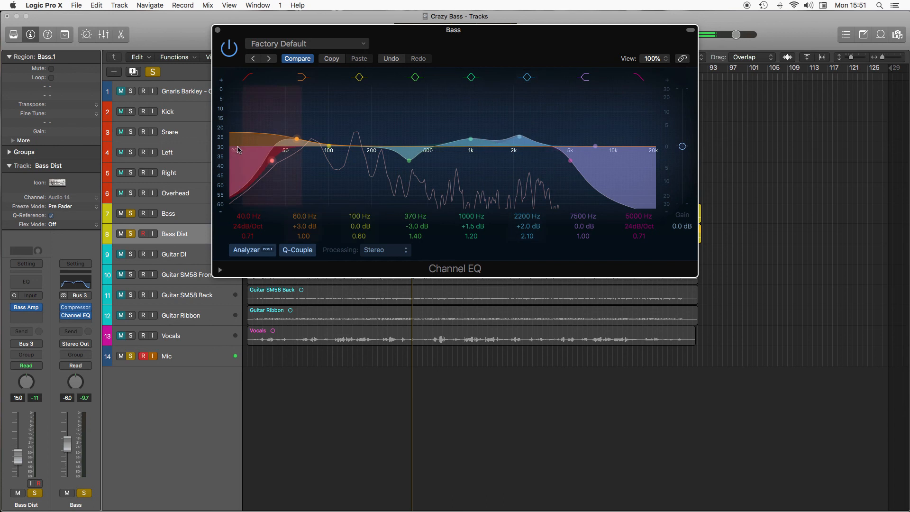
pyautogui.moveTo(305, 223); pyautogui.dragTo(304, 216)
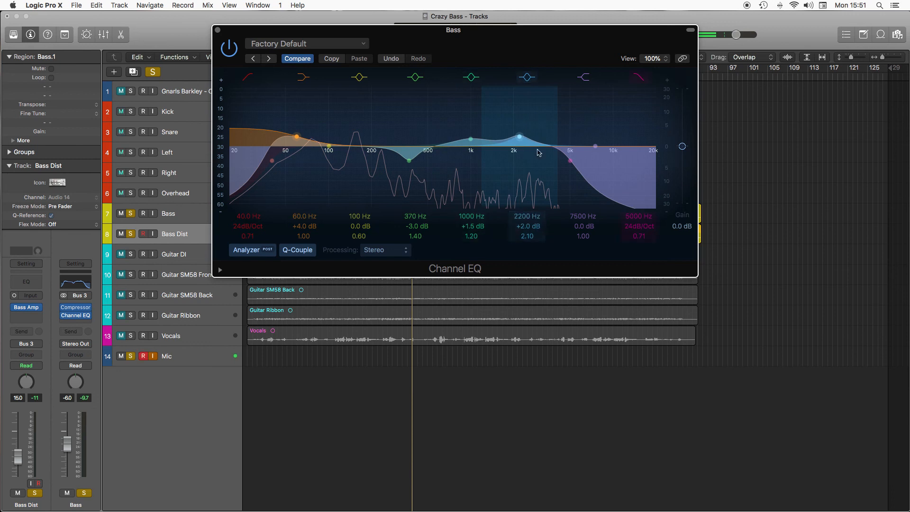
# Solo the Kick, Snare, Left, Right and Overhead tracks alongside the basses and lower the Bass Dist level to -16.0 dB during playback.
pyautogui.click(228, 47)
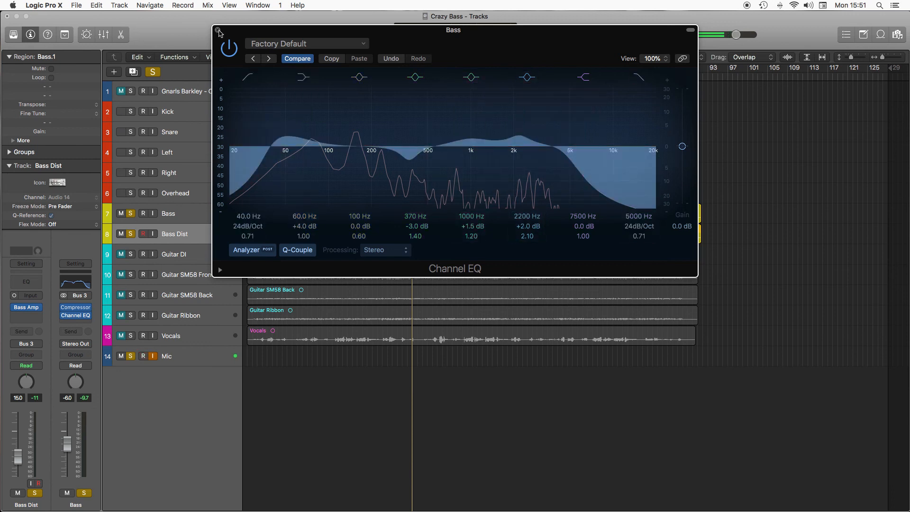
pyautogui.click(218, 30)
pyautogui.click(132, 113)
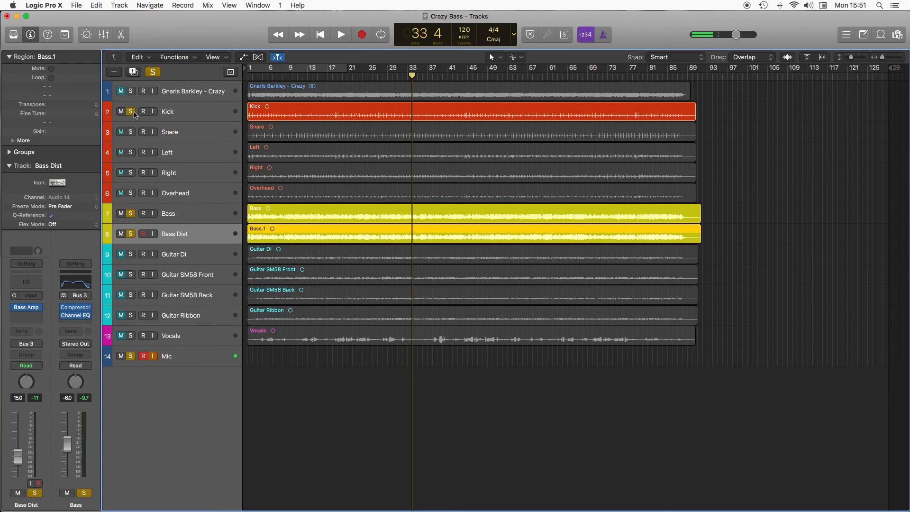
pyautogui.press('space')
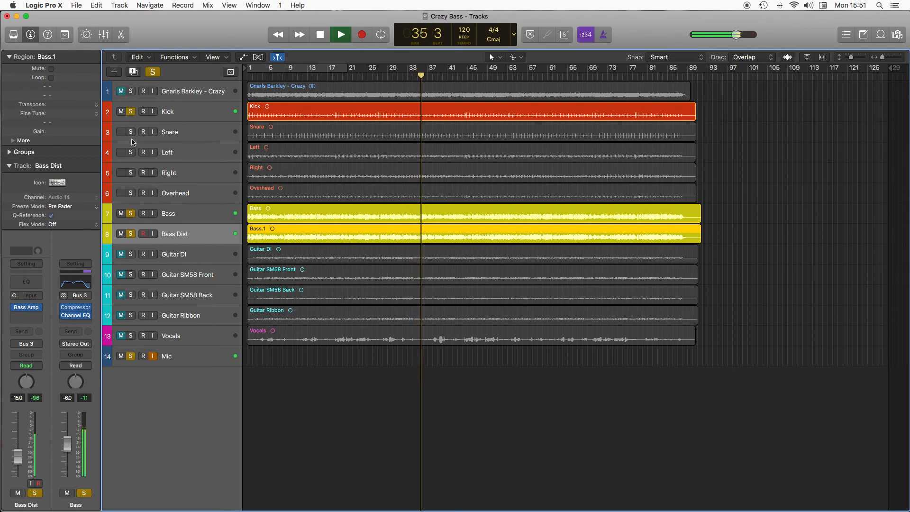
pyautogui.moveTo(131, 133); pyautogui.dragTo(133, 195)
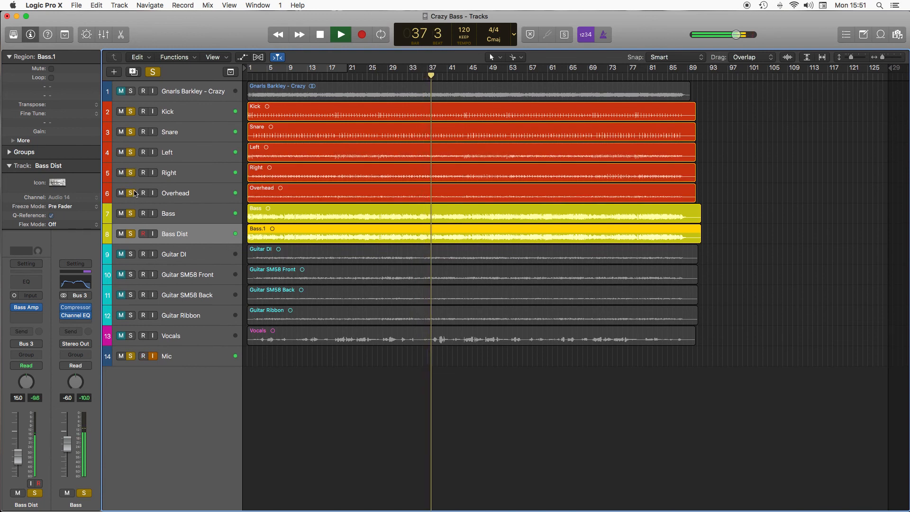
pyautogui.moveTo(18, 457); pyautogui.dragTo(17, 459)
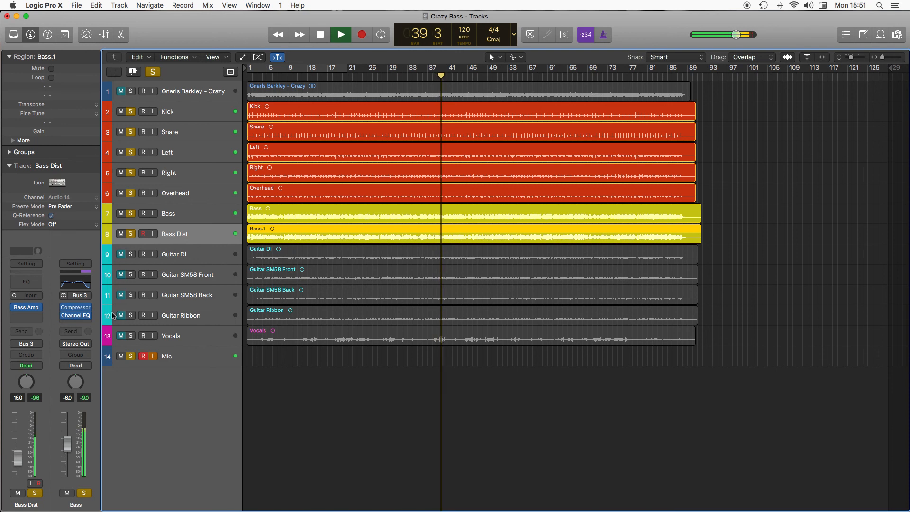
# Compare the bass against the drums with the Bass Dist track, Compressor and Channel EQ off, then with all three active again.
pyautogui.click(122, 234)
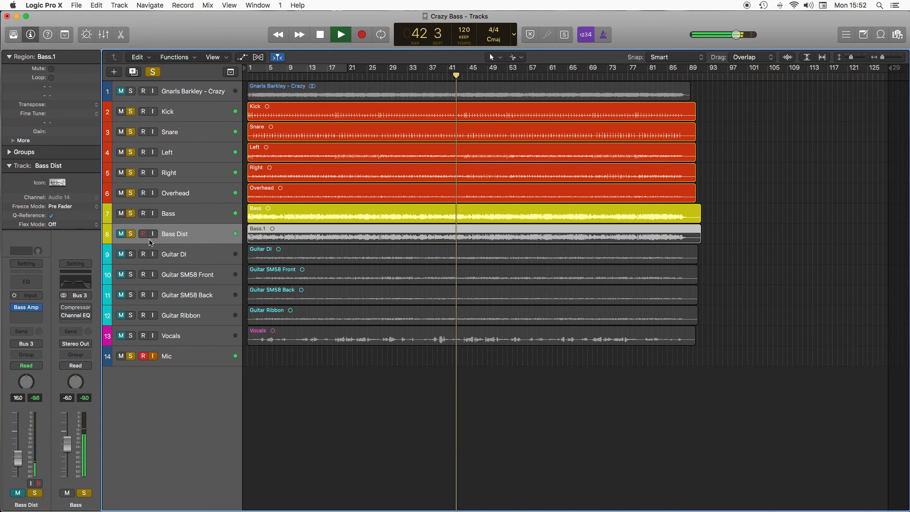
pyautogui.click(121, 234)
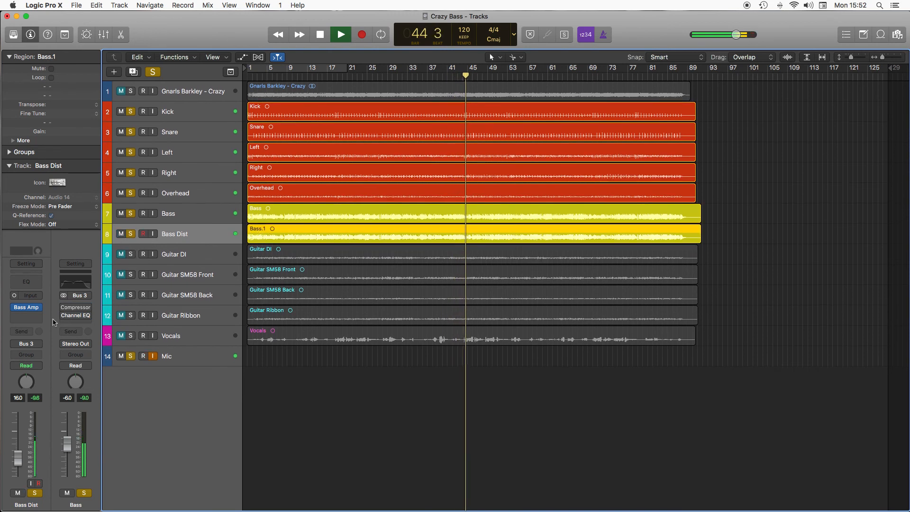
pyautogui.click(64, 307)
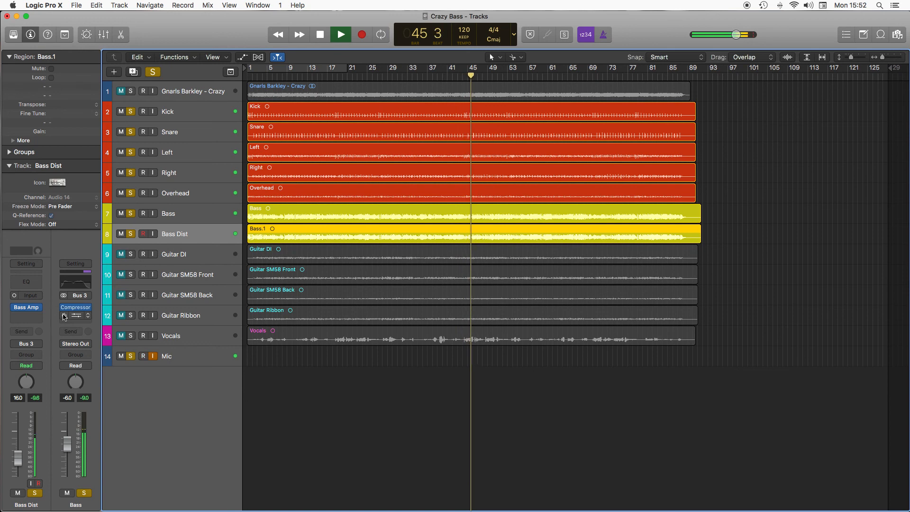
pyautogui.click(64, 315)
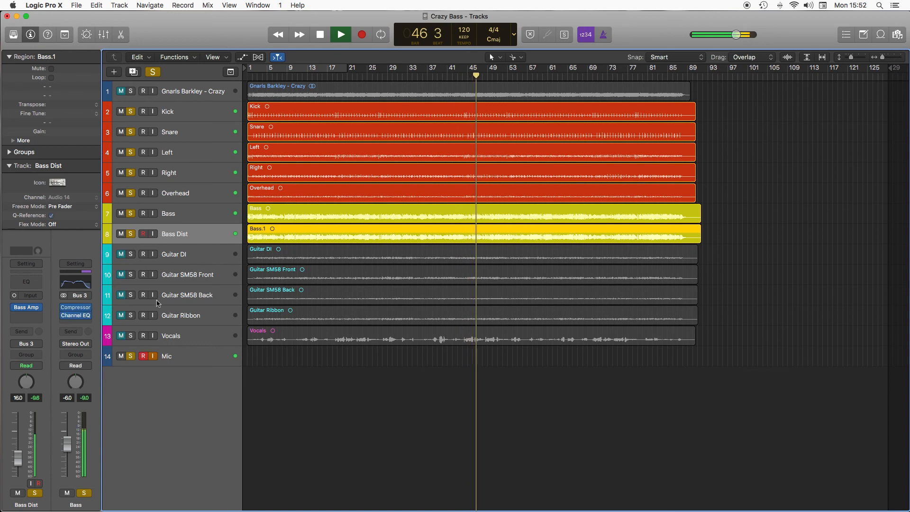